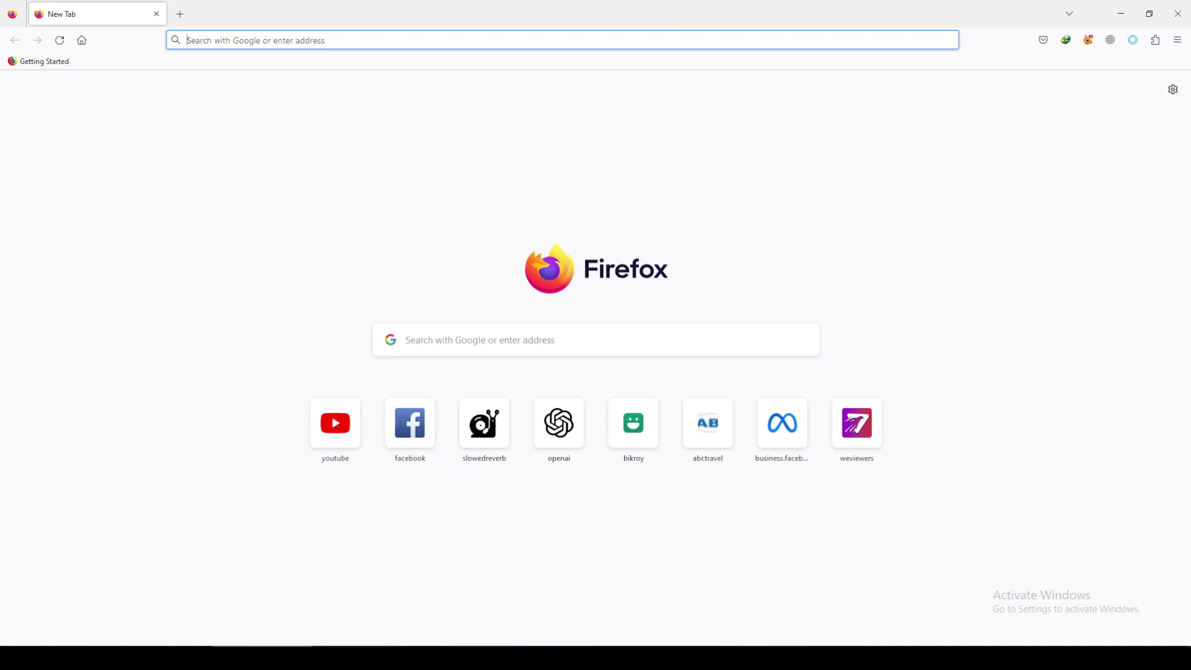
Step: Search the web for git download and open the Windows download page on git-scm.com
text(git)
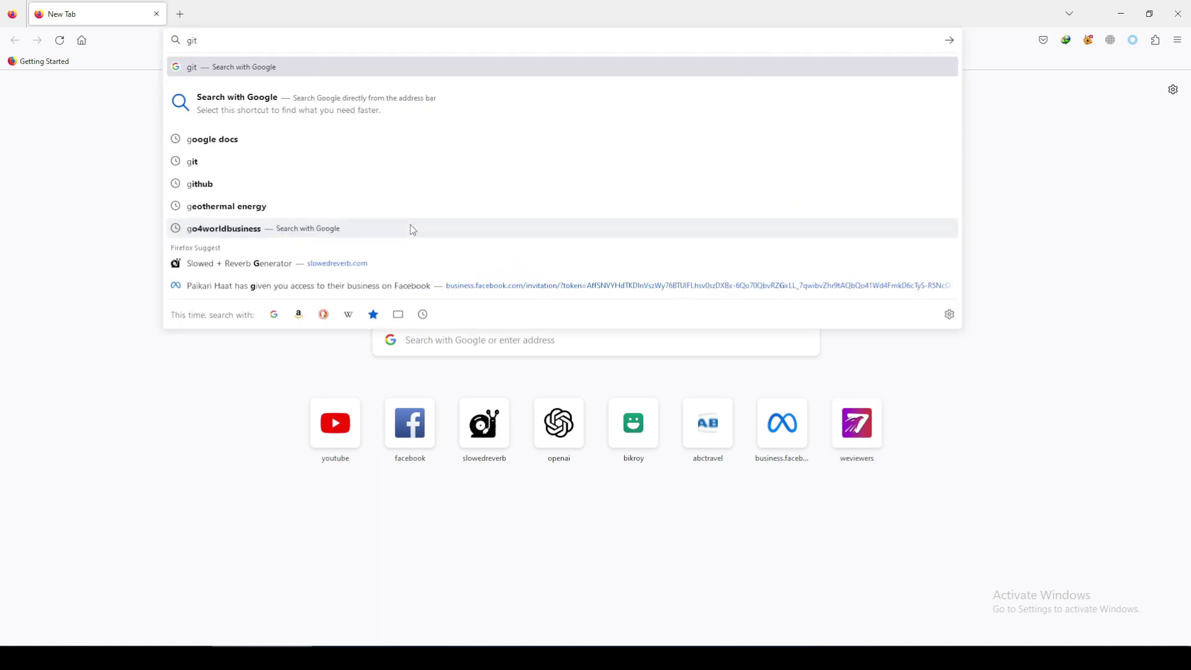
text( downlaod)
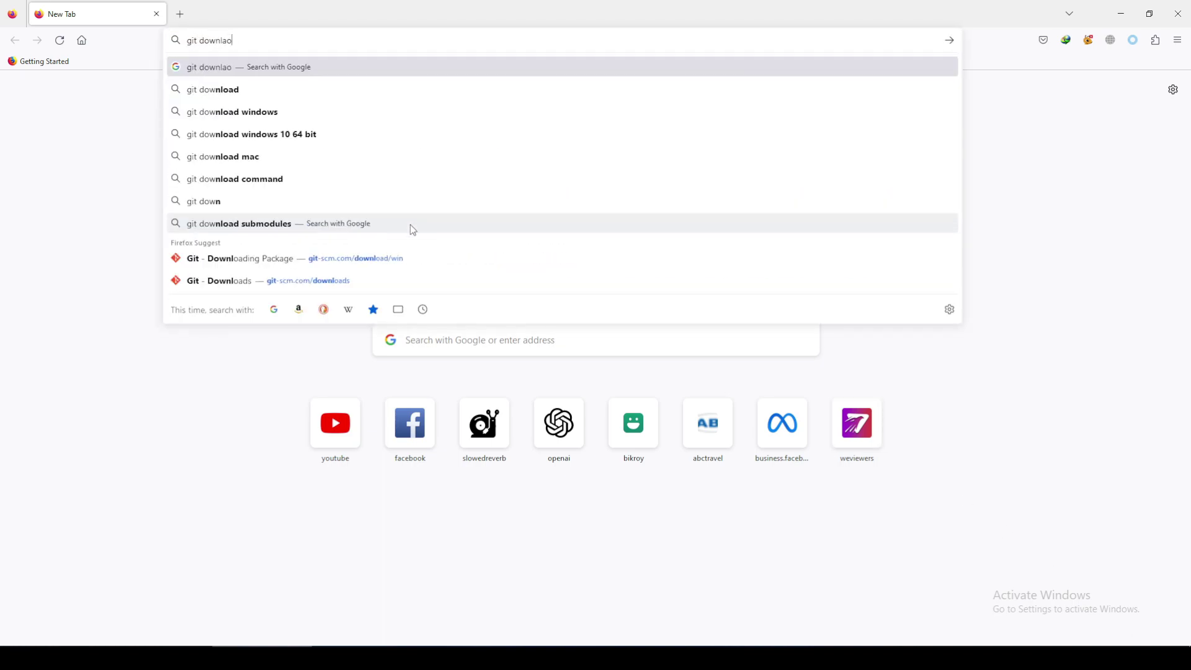
key(Return)
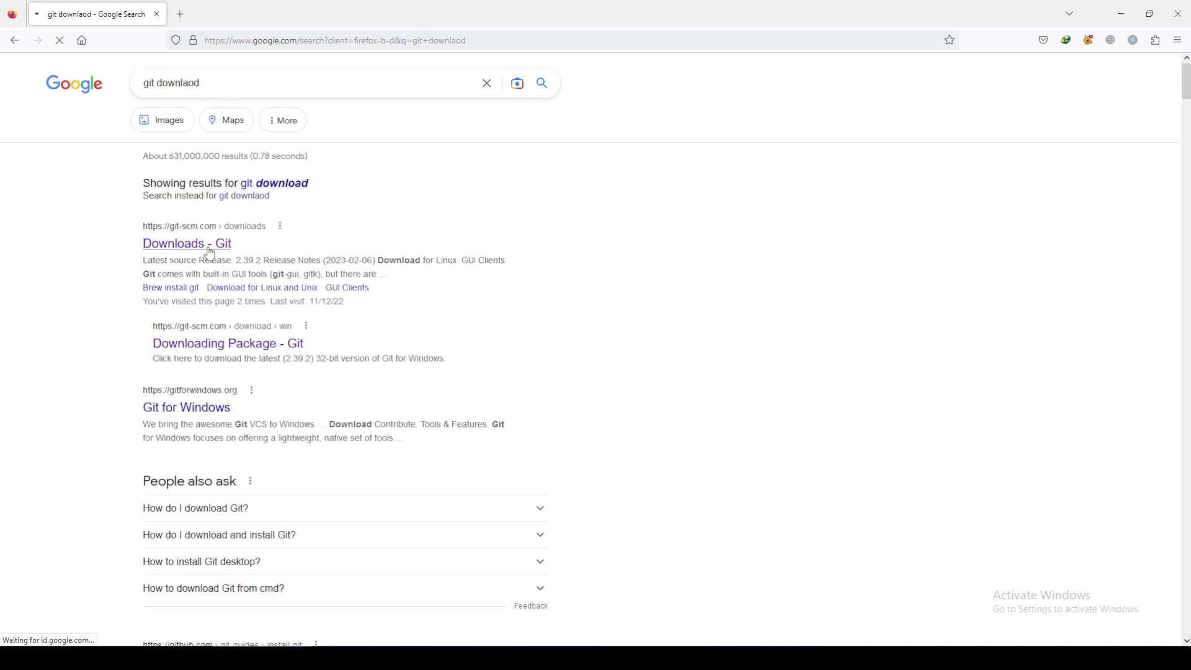
click(268, 185)
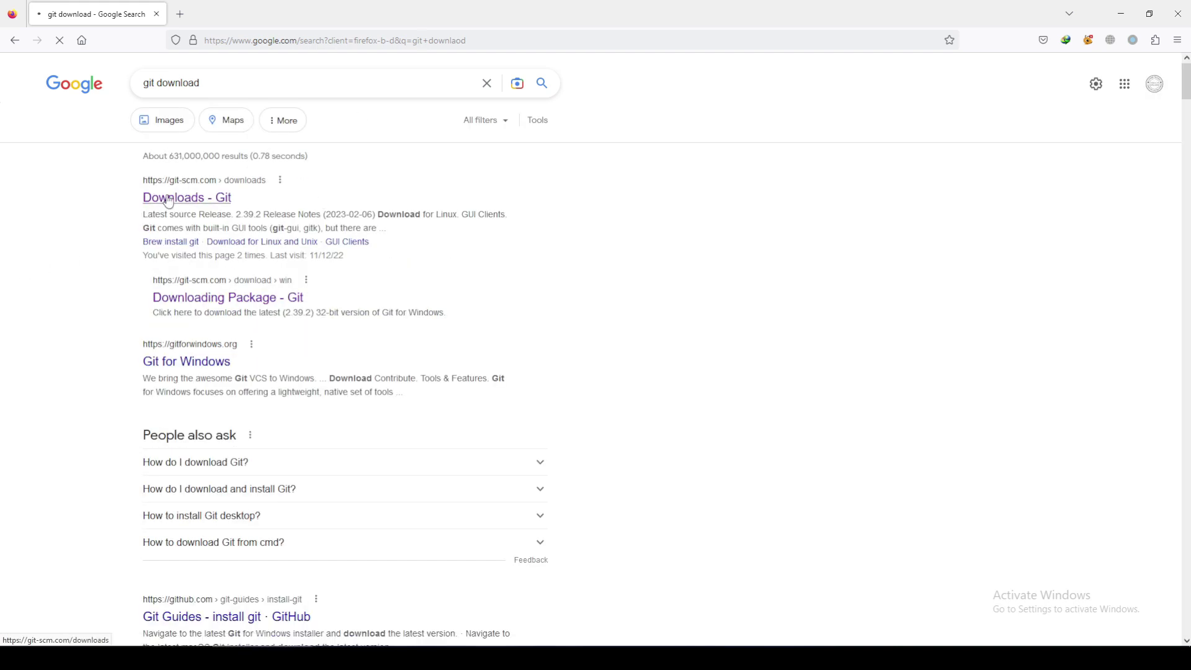
click(203, 207)
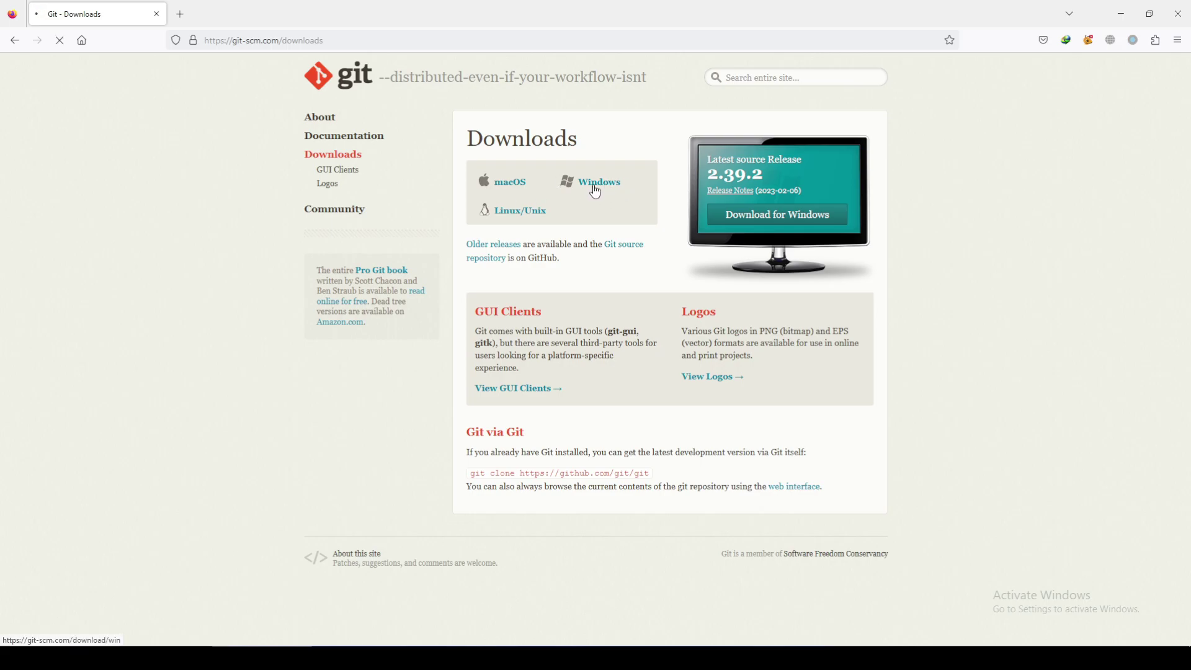
click(595, 186)
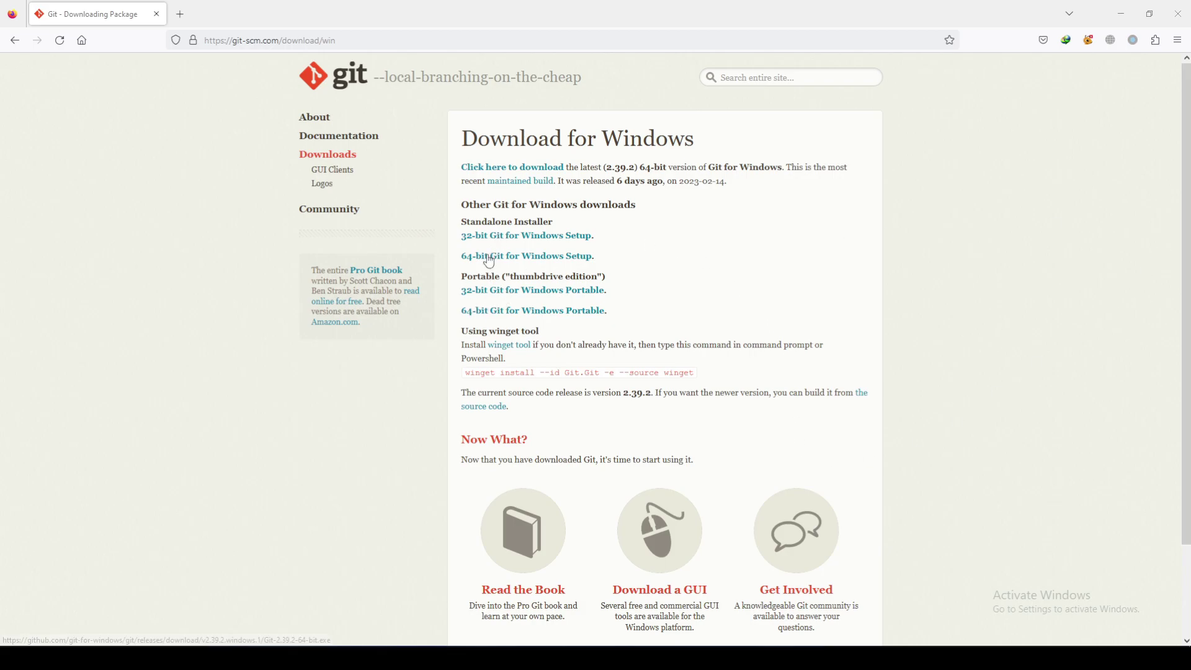
Step: Download the 64-bit Git for Windows Setup with the download category set to General
click(489, 260)
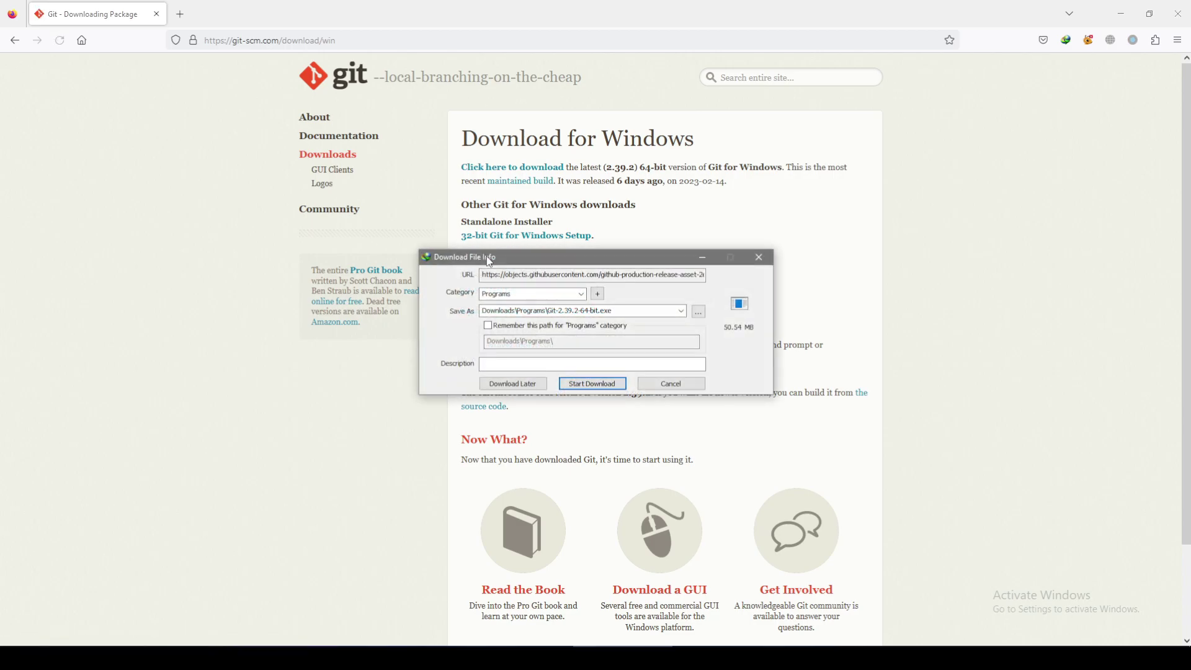
click(587, 295)
click(517, 304)
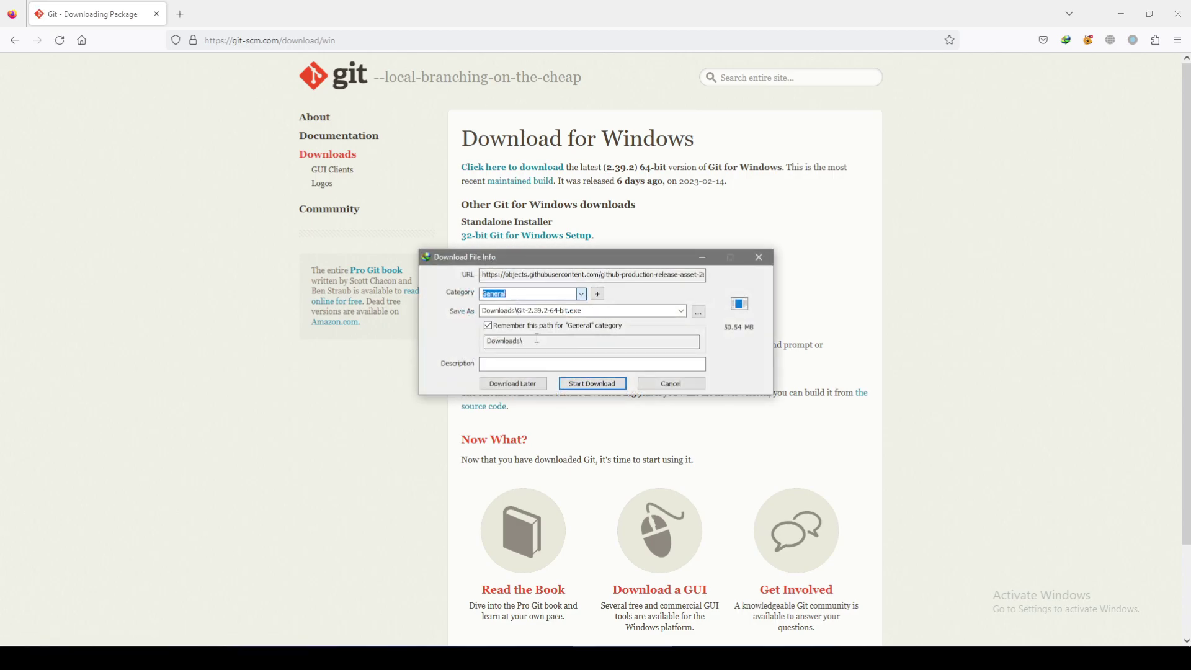
click(593, 383)
click(588, 424)
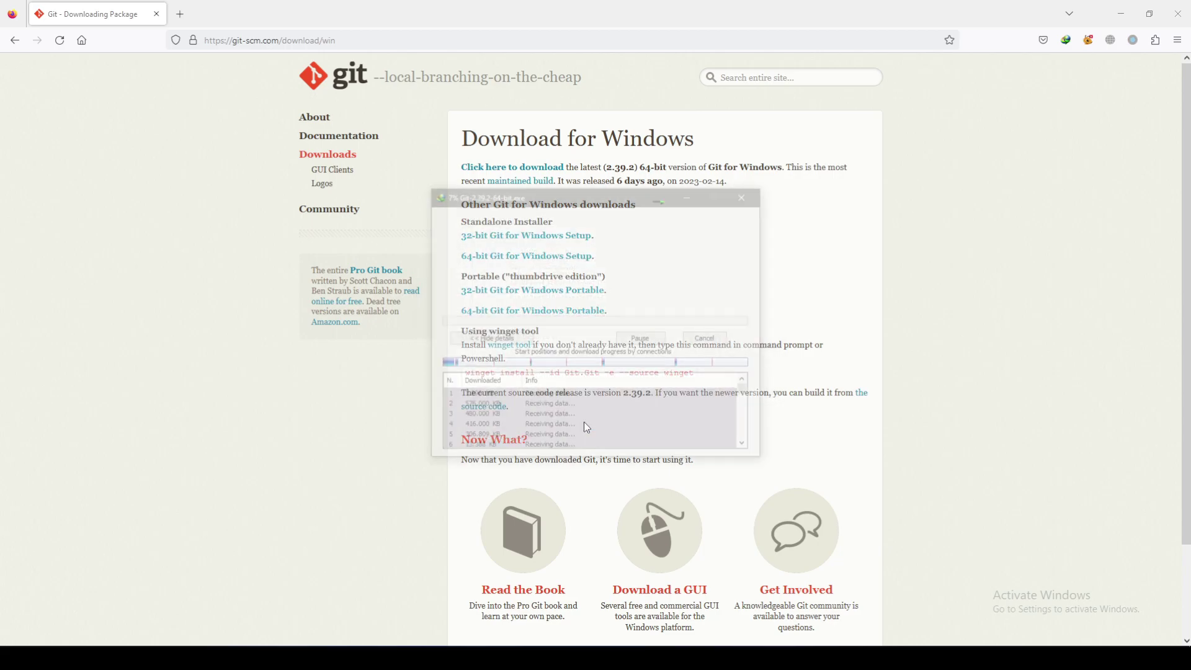
click(662, 199)
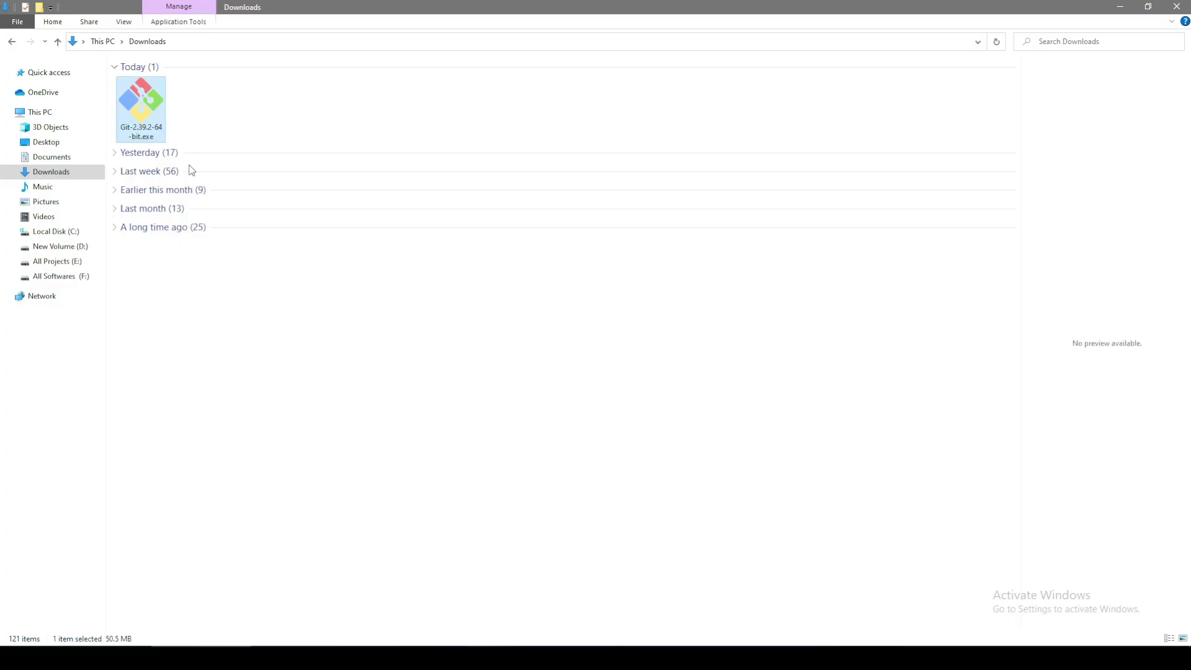
Step: Run the downloaded Git-2.39.2-64-bit.exe installer and set the destination to the existing folder F:\Git
double_click(150, 123)
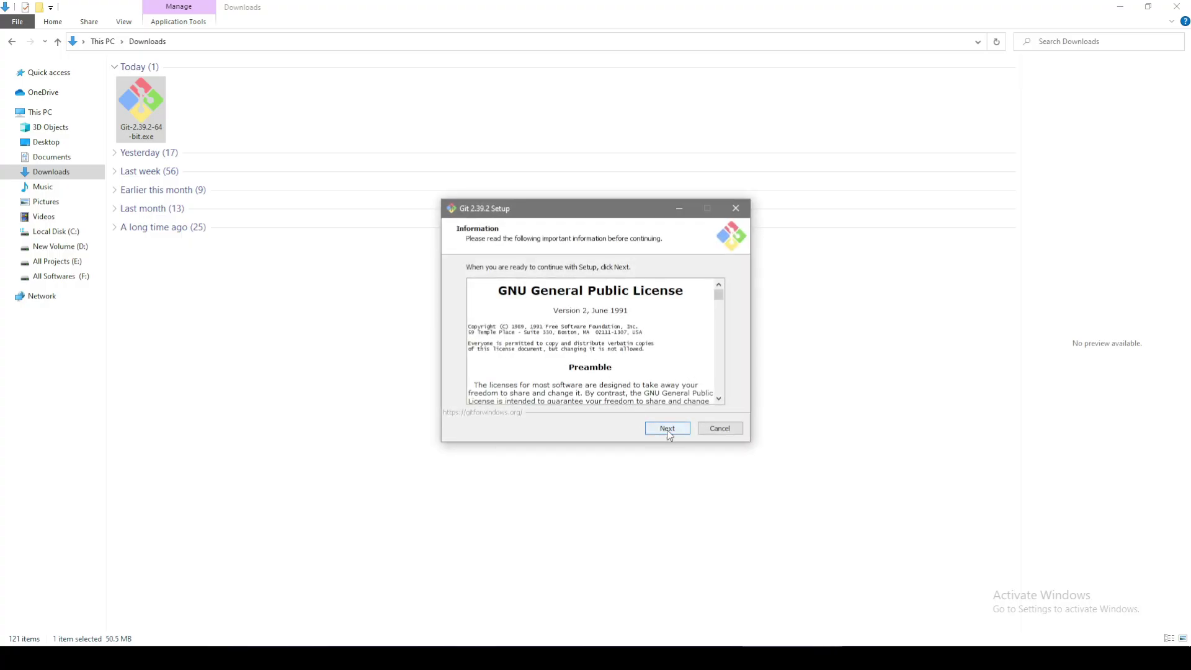
click(667, 428)
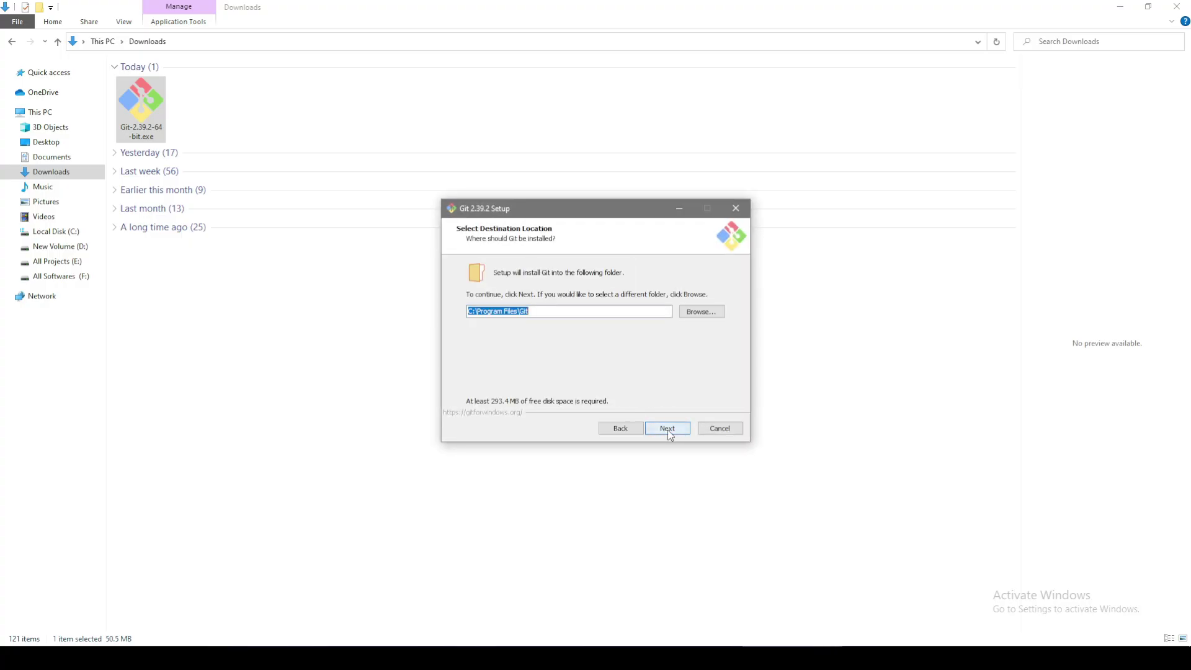
click(699, 312)
scroll(589, 348, down, 5)
click(550, 379)
double_click(550, 380)
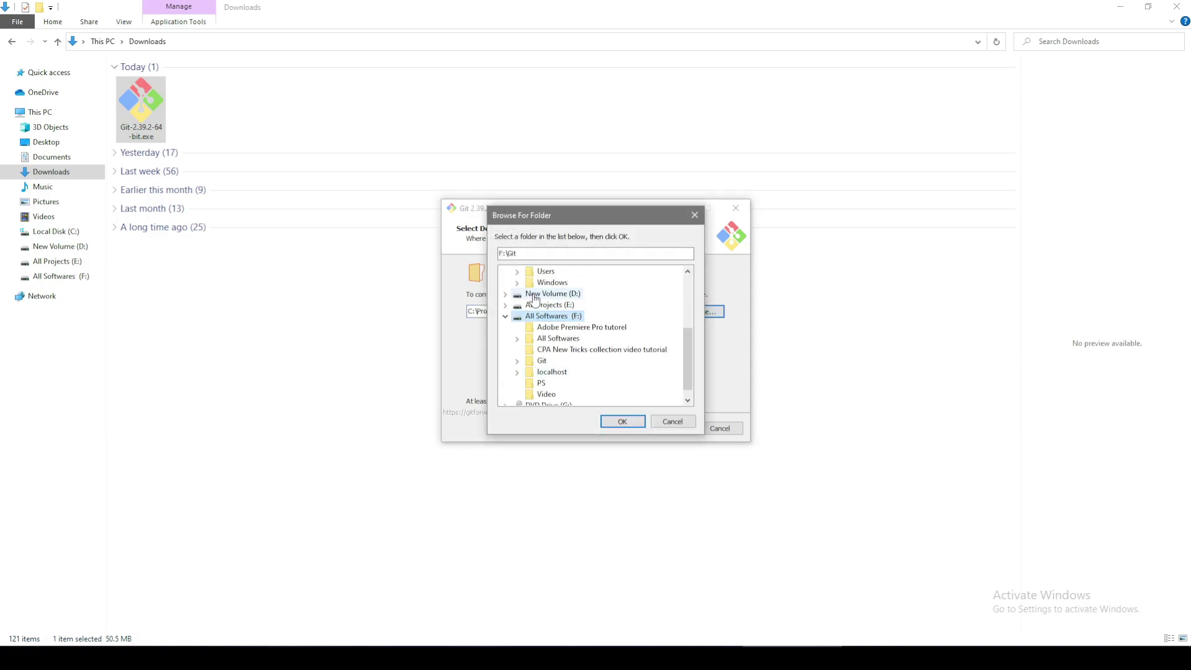
click(616, 423)
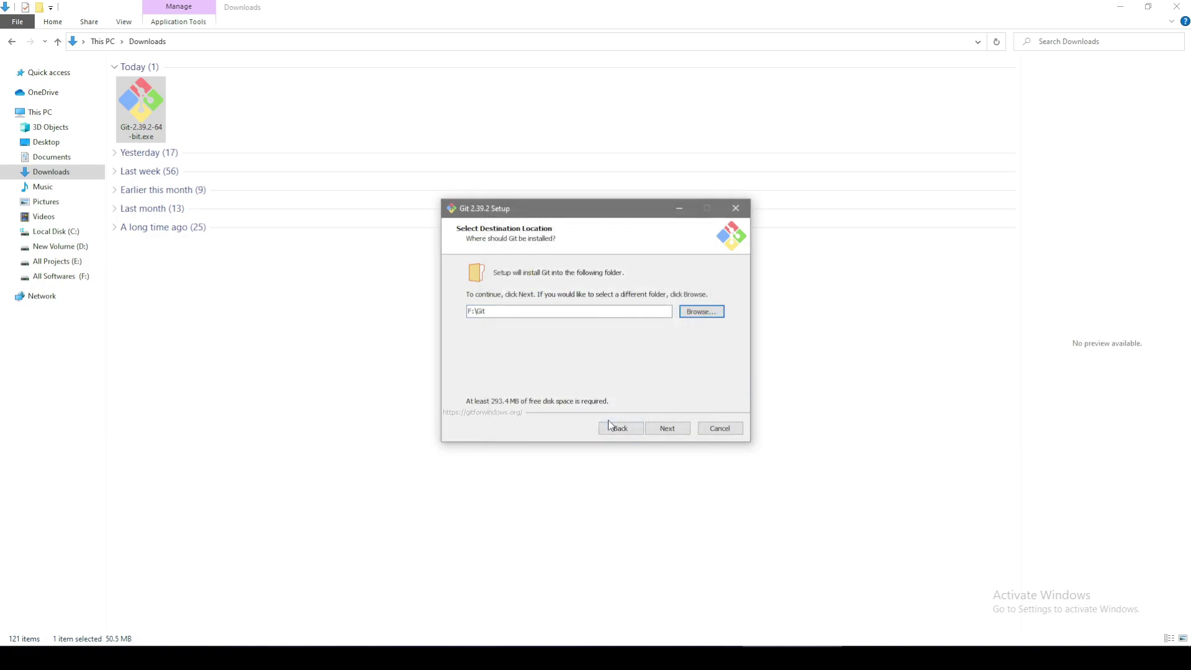
click(671, 429)
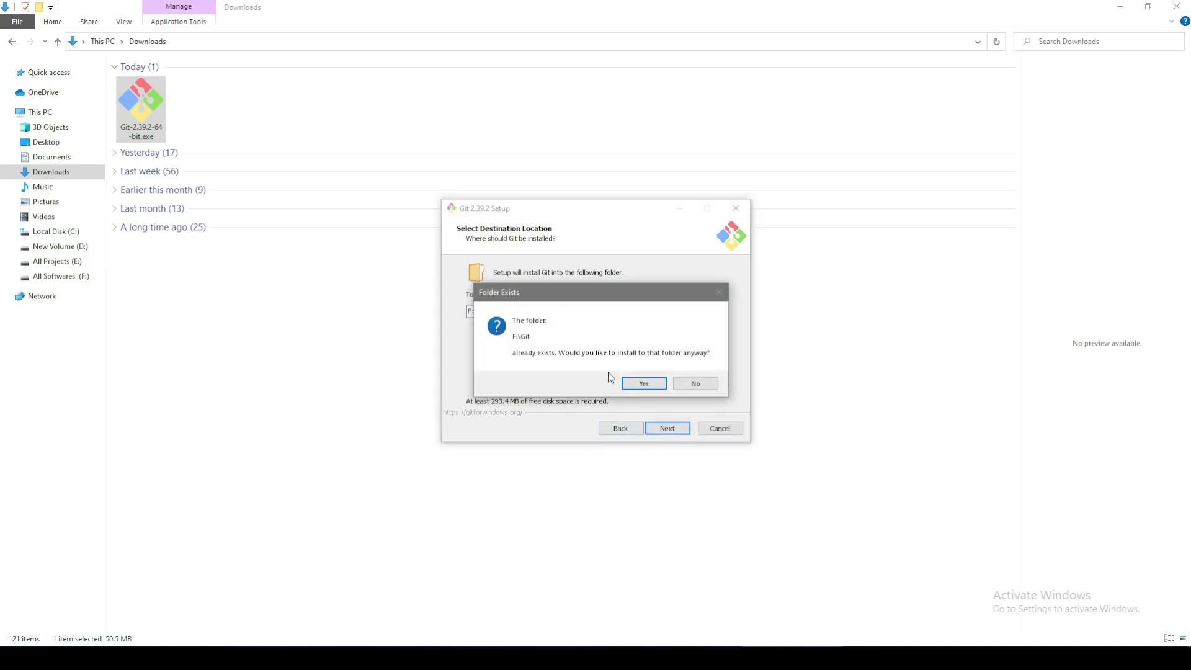
click(649, 384)
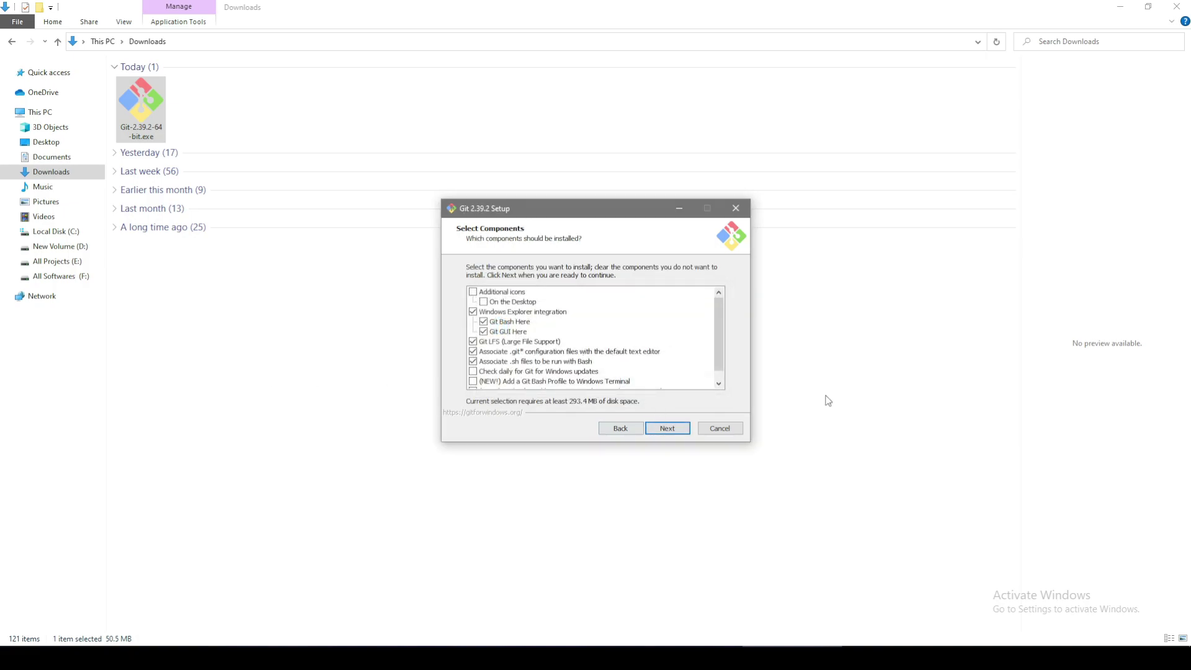
Step: Accept the default setup options from the component selection through Let Git decide for the initial branch name
click(673, 430)
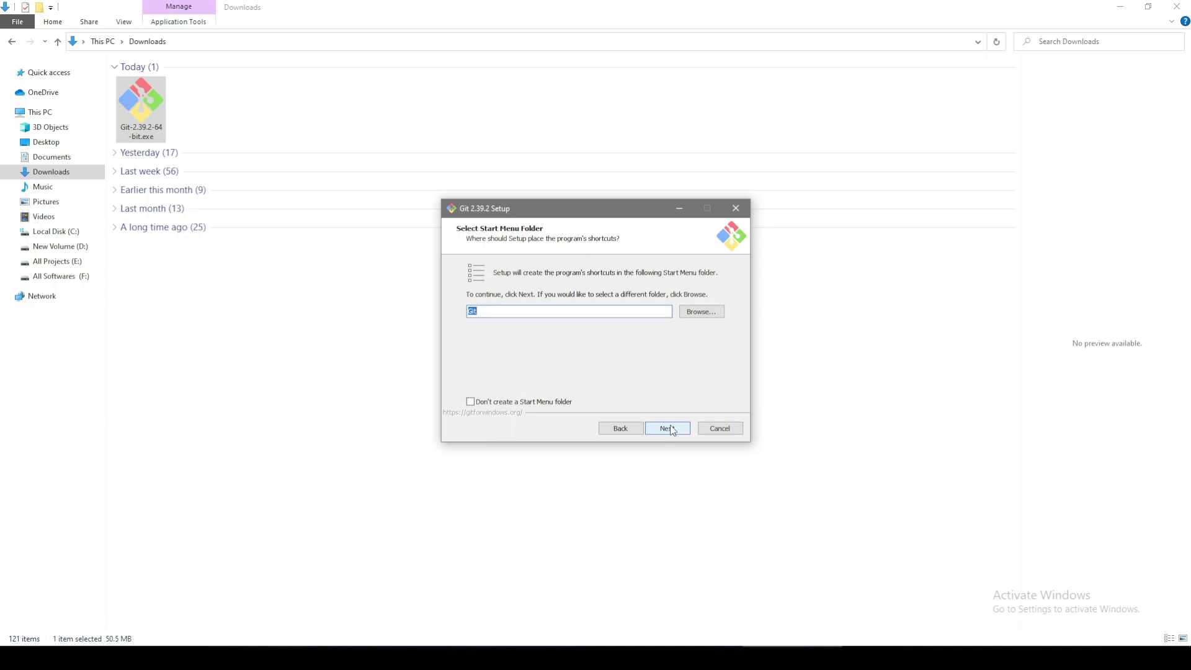
click(673, 431)
click(672, 430)
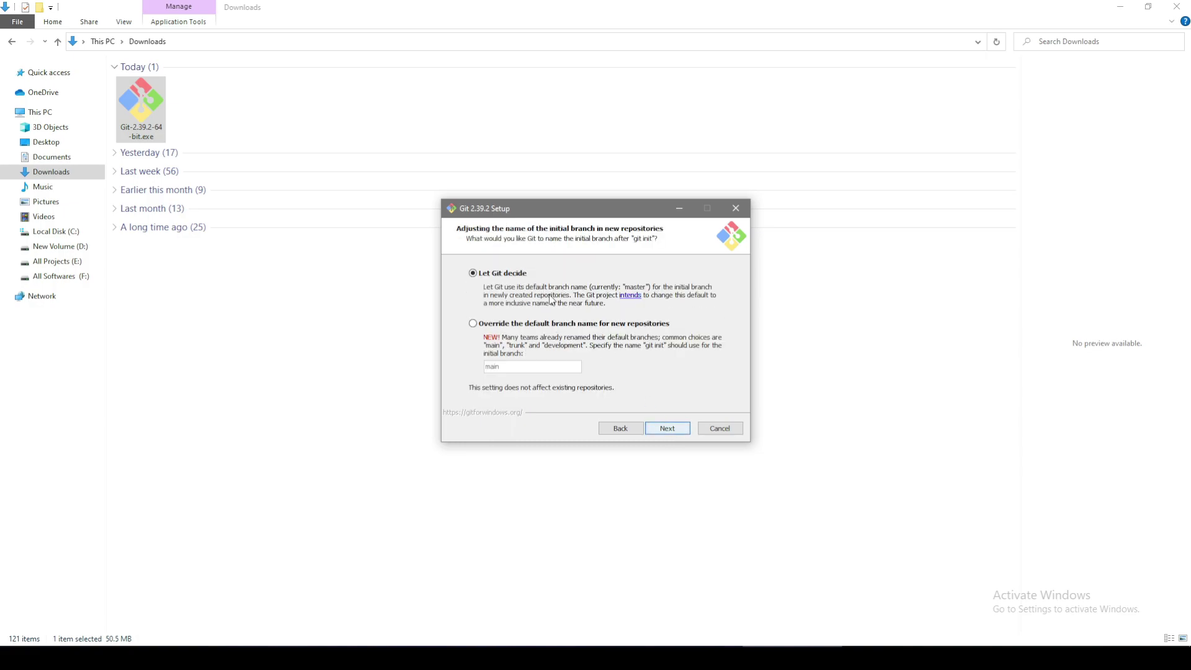
click(667, 431)
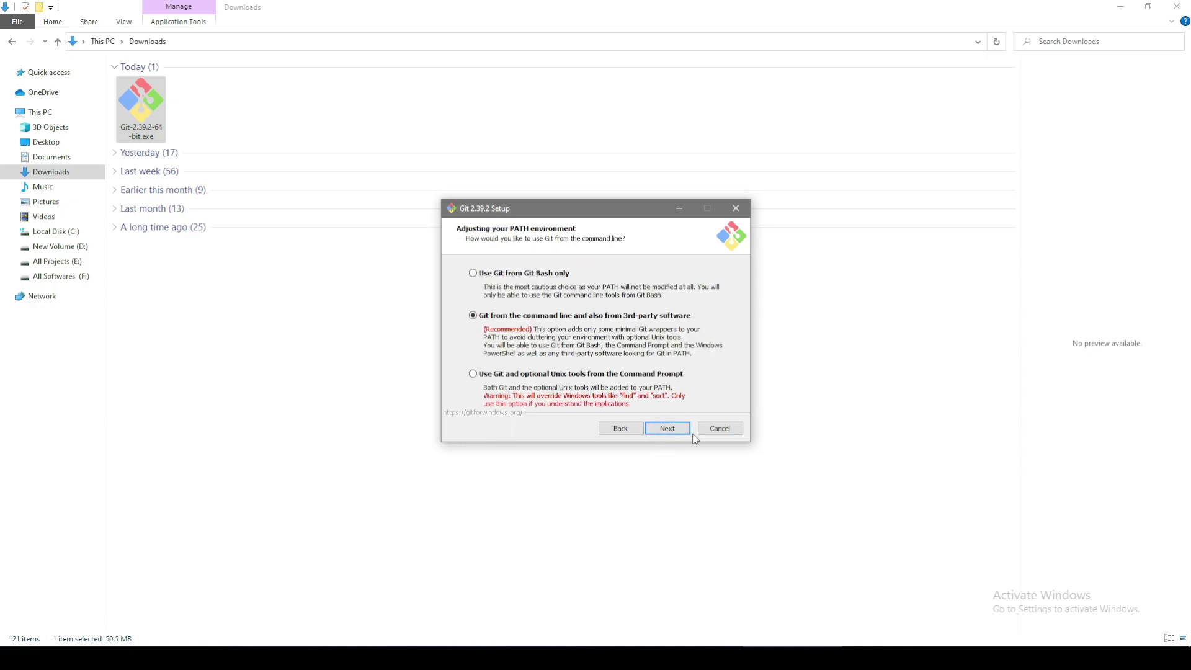
Step: Accept the remaining setup defaults, from the recommended PATH option and bundled OpenSSH through Git Credential Manager, up to the experimental options
click(688, 432)
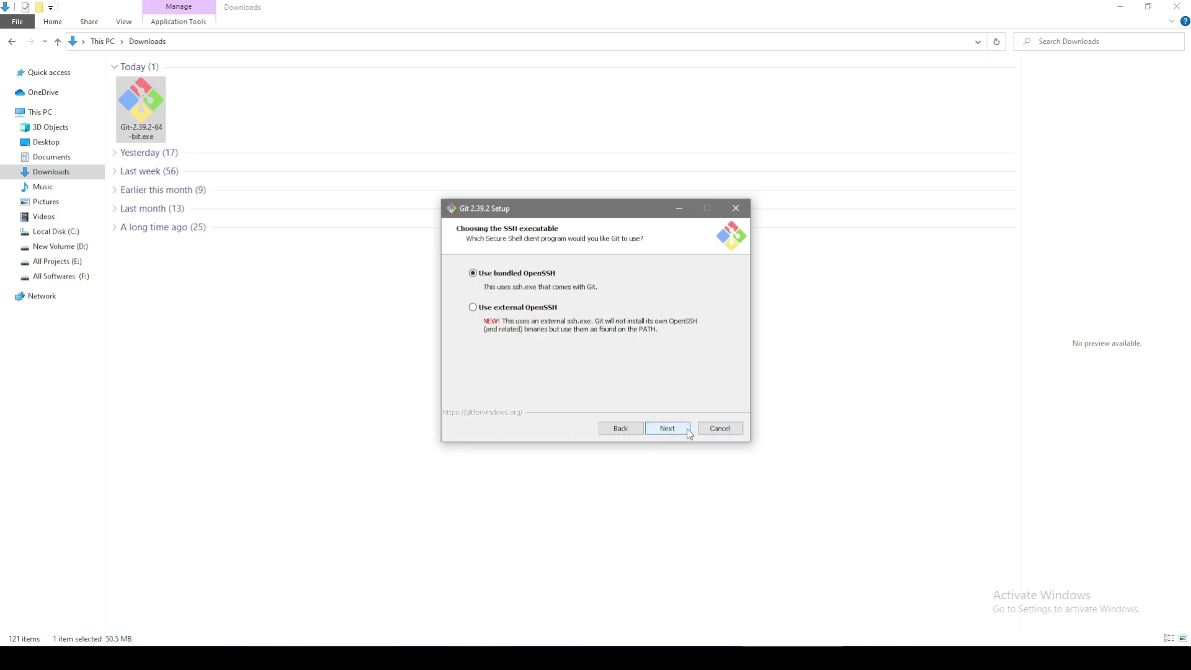
click(688, 433)
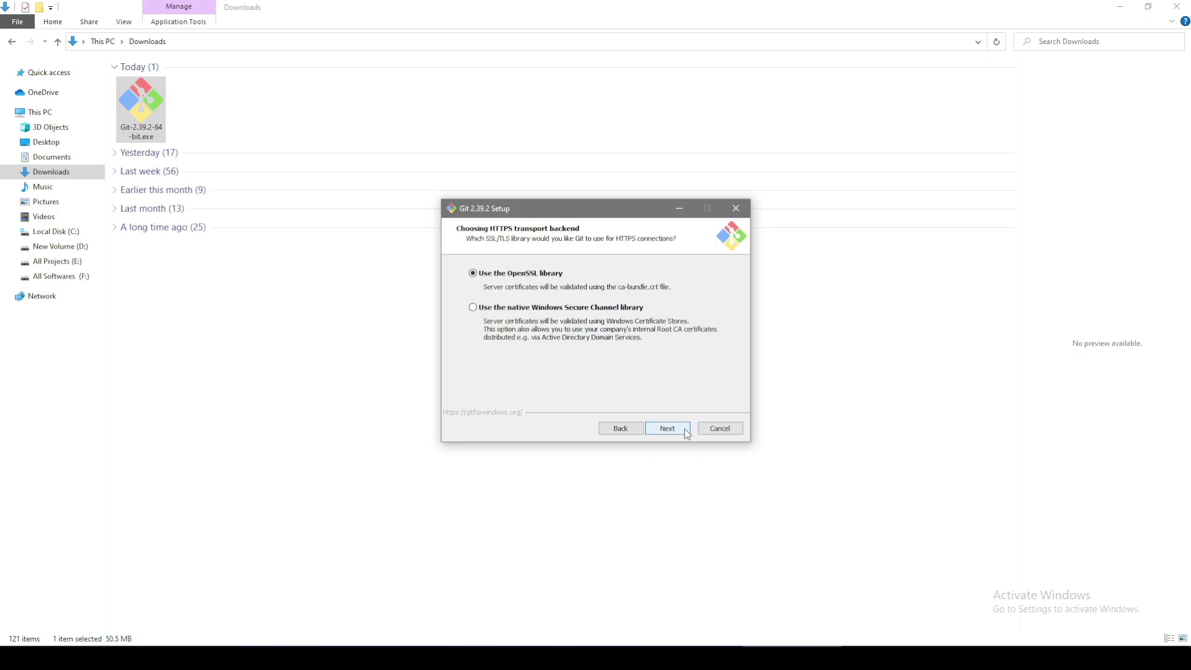
click(688, 433)
click(687, 433)
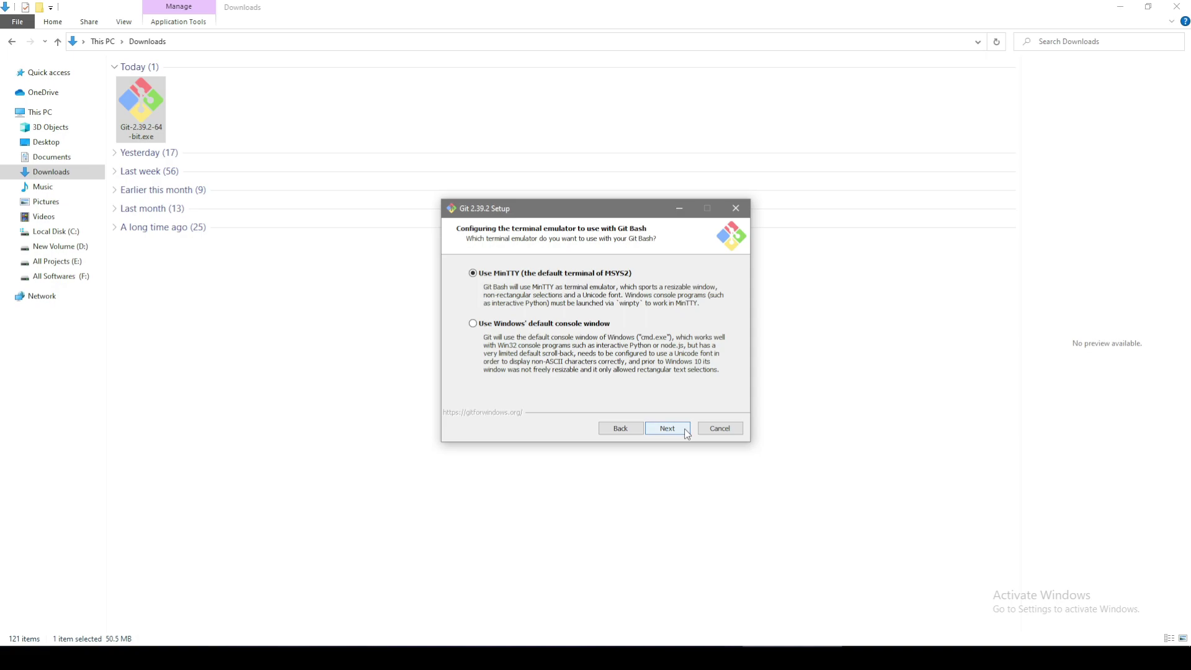
click(688, 434)
click(688, 433)
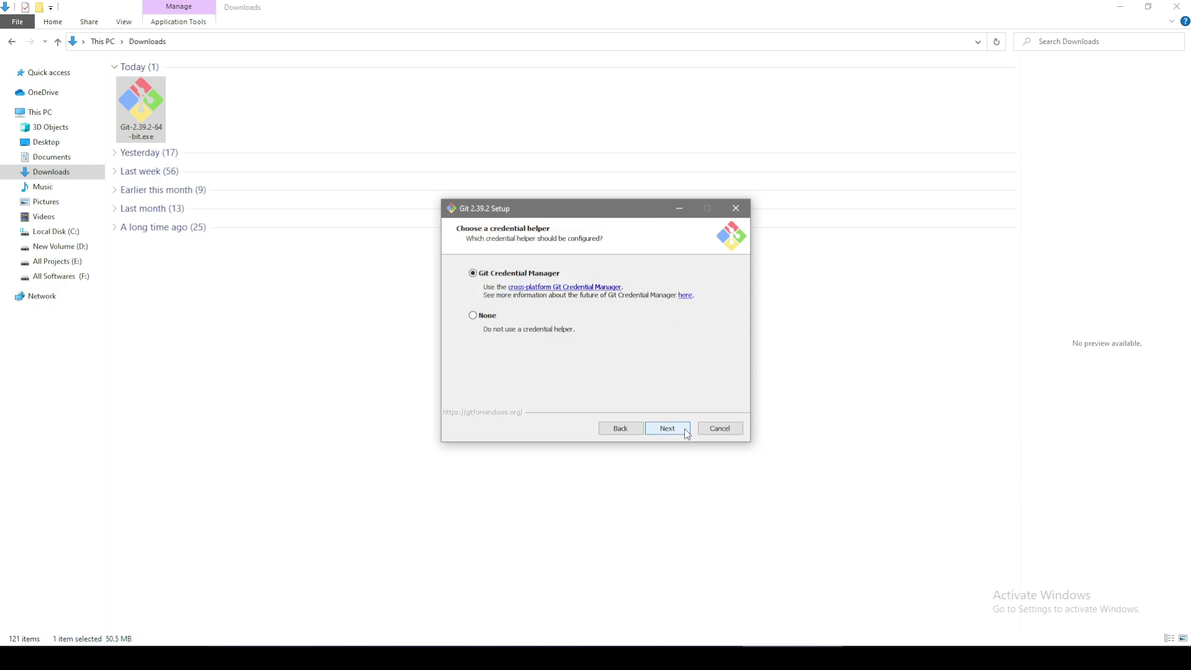
click(688, 433)
click(688, 434)
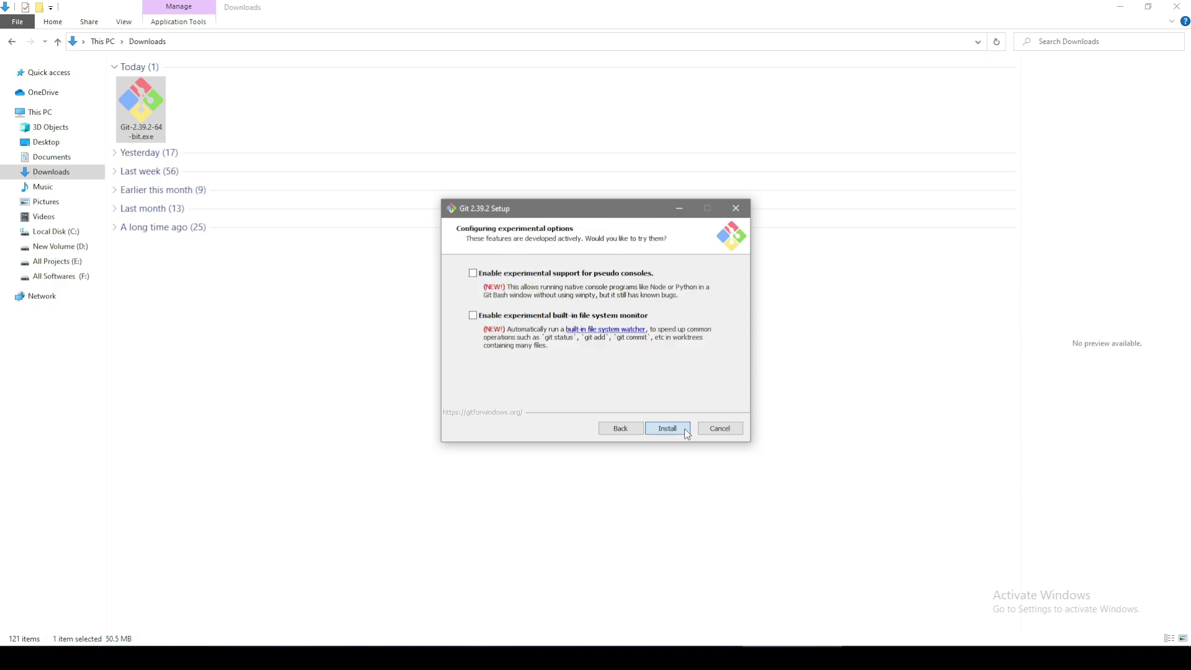
Step: Install Git without experimental options and finish the setup wizard with View Release Notes turned off
click(686, 433)
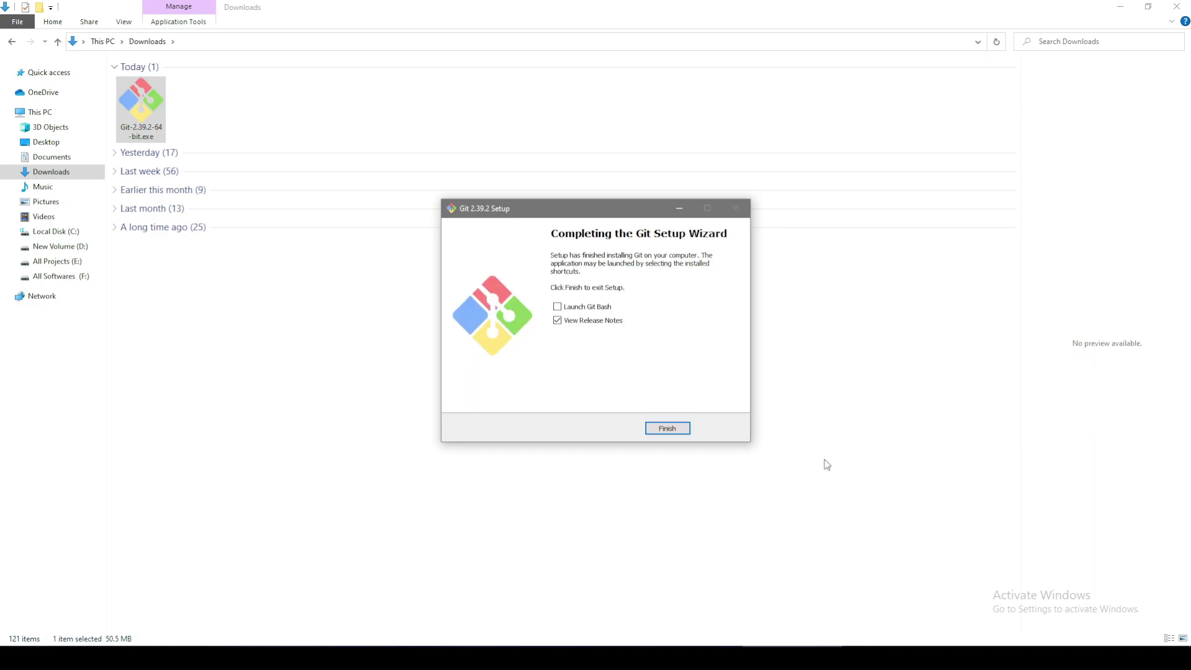
click(559, 321)
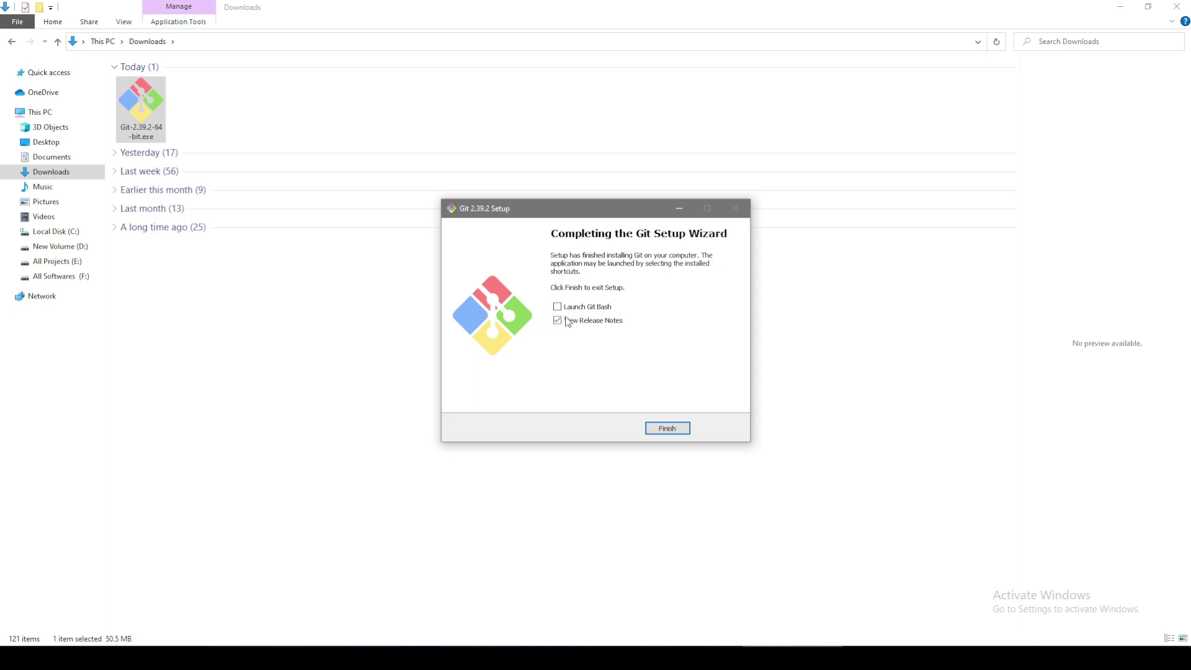
click(667, 429)
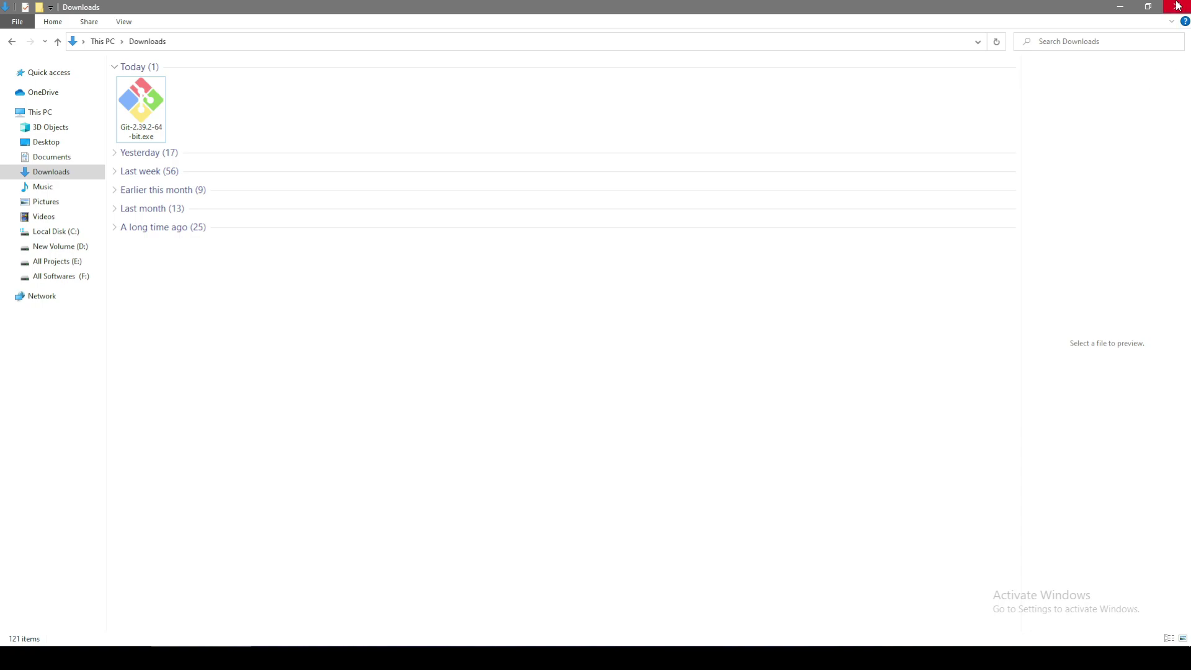
Step: Minimize the open windows, launch Git from the desktop to check the installation, and quit Git Gui
click(1120, 6)
click(1125, 6)
right_click(504, 184)
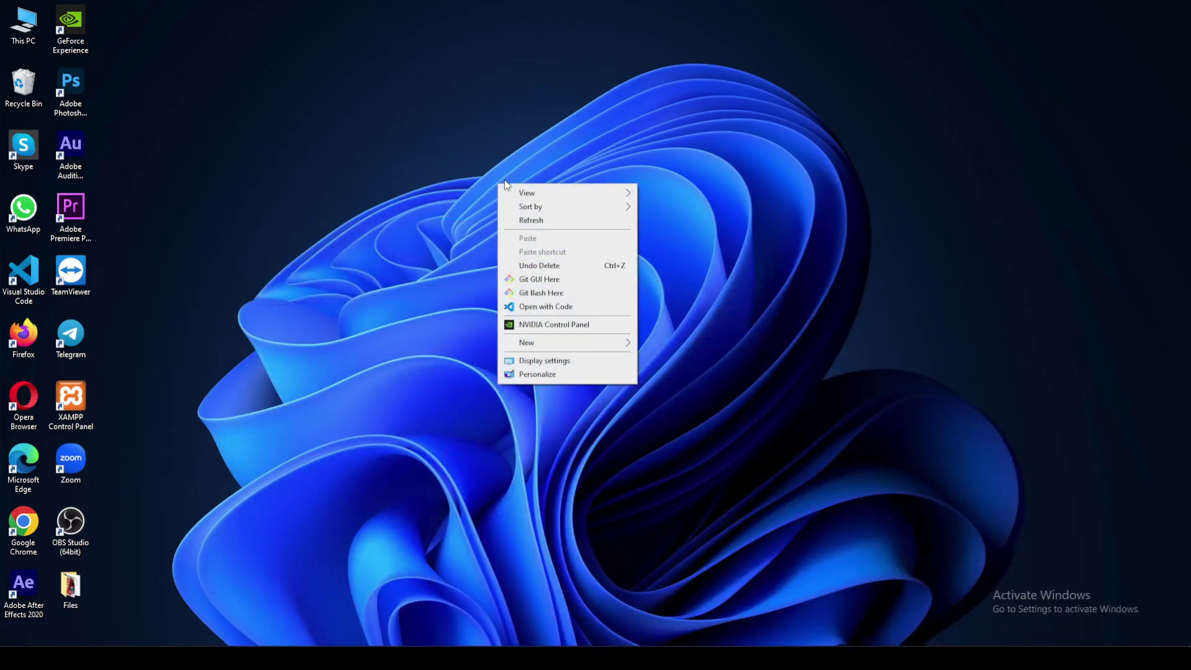
click(532, 292)
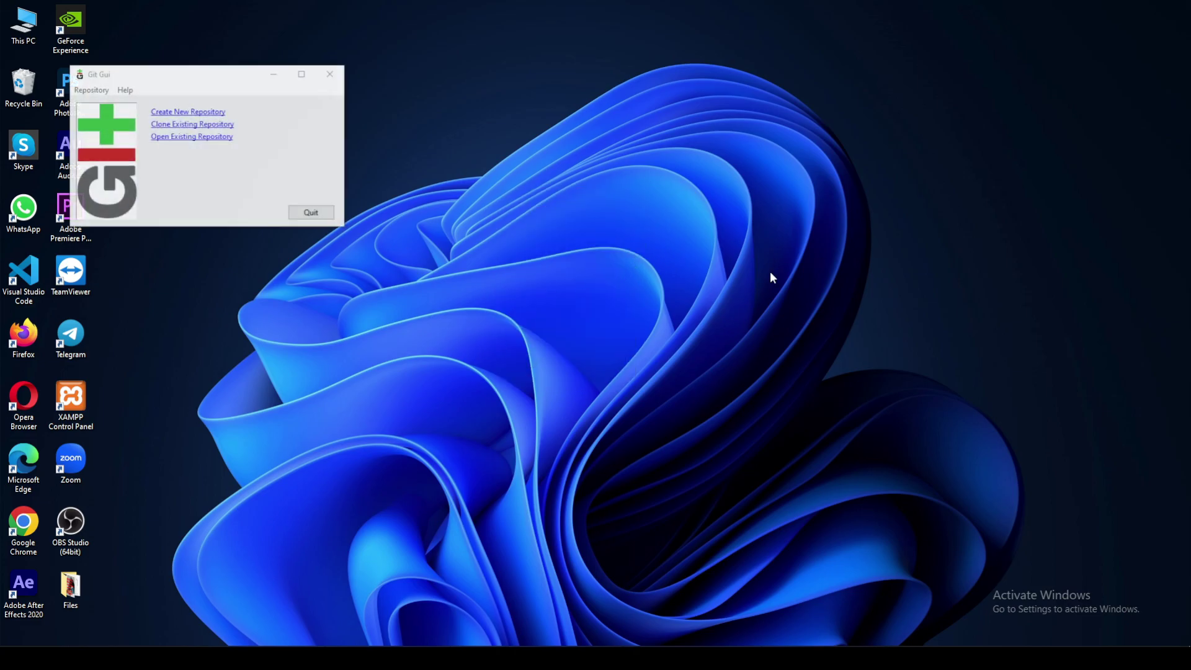
click(330, 212)
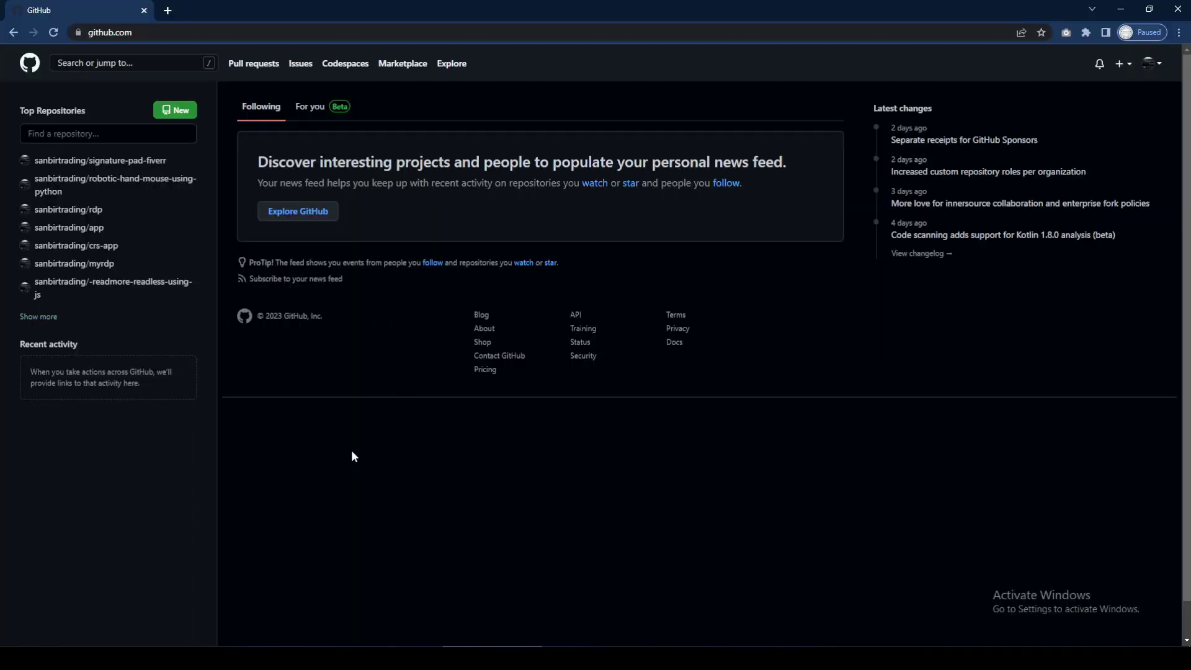
Step: Create a new private GitHub repository named test012
click(177, 110)
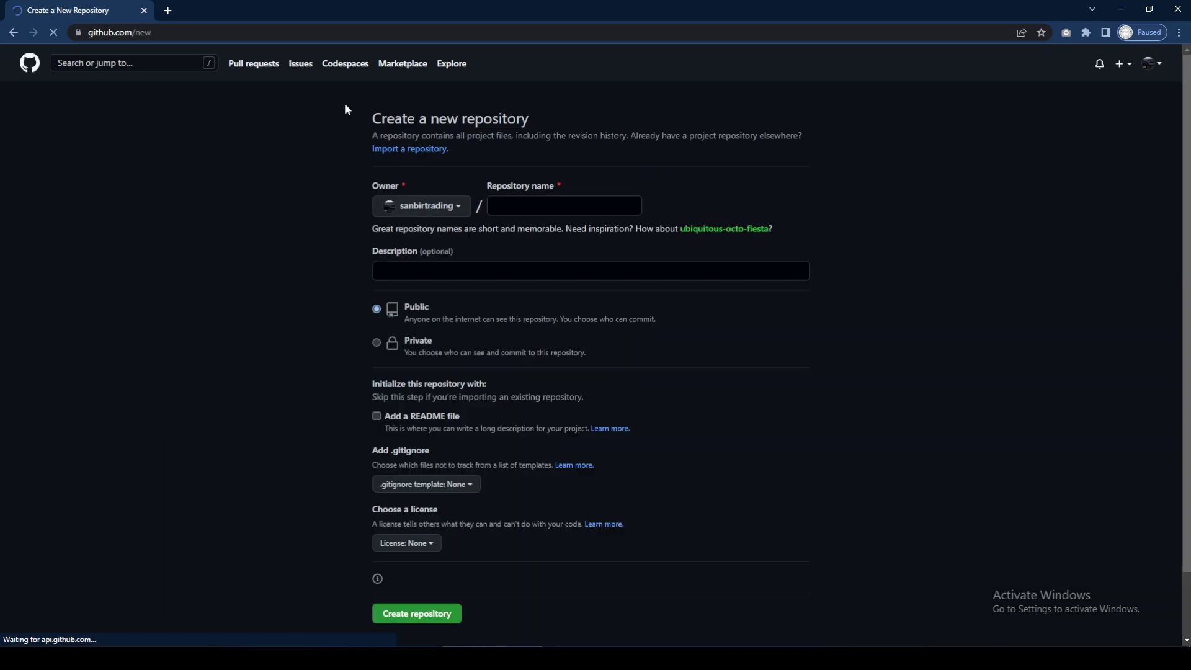
click(537, 202)
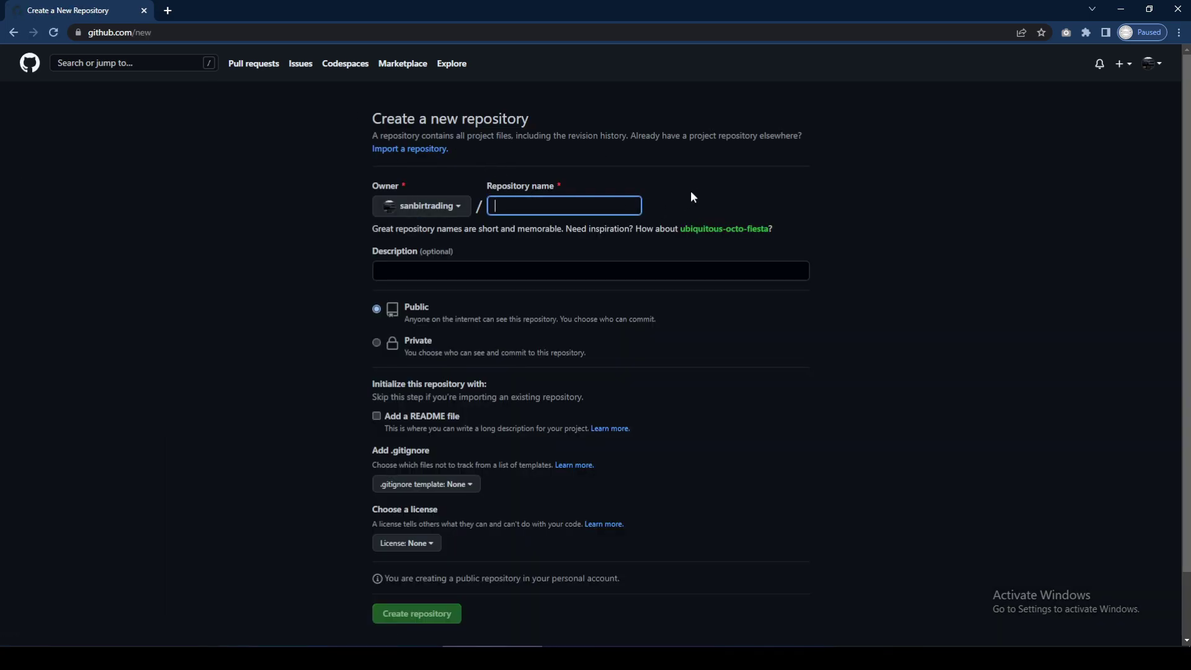
text(test012)
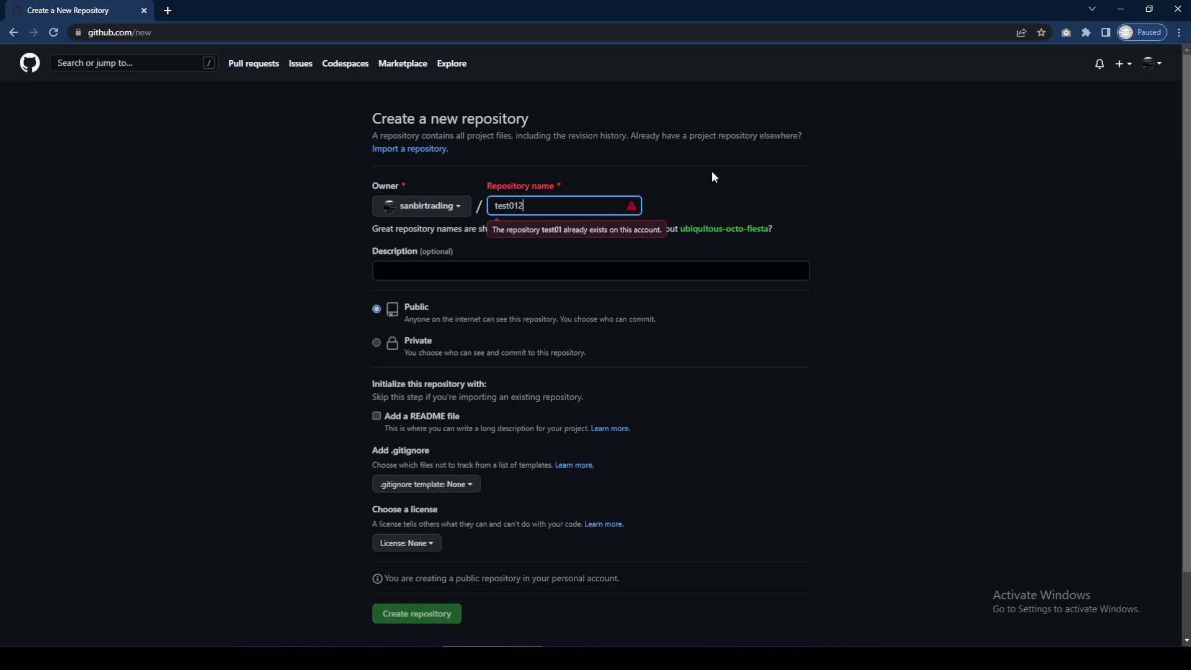
key(ctrl+a)
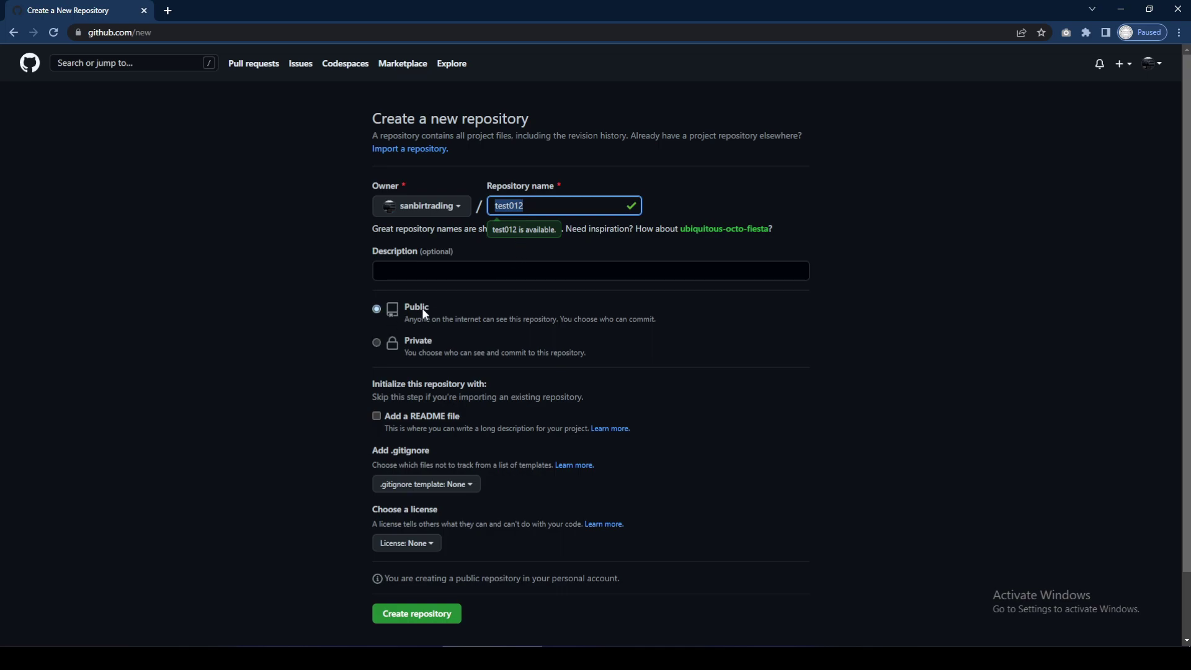
click(413, 345)
scroll(400, 397, down, 1)
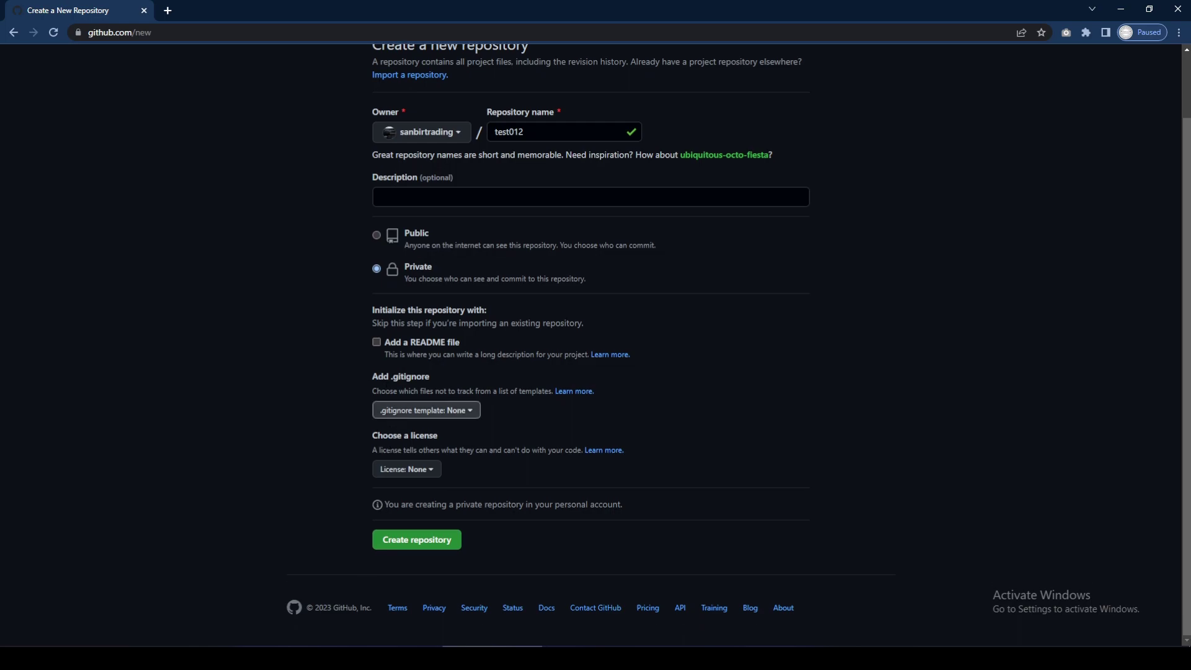
click(436, 539)
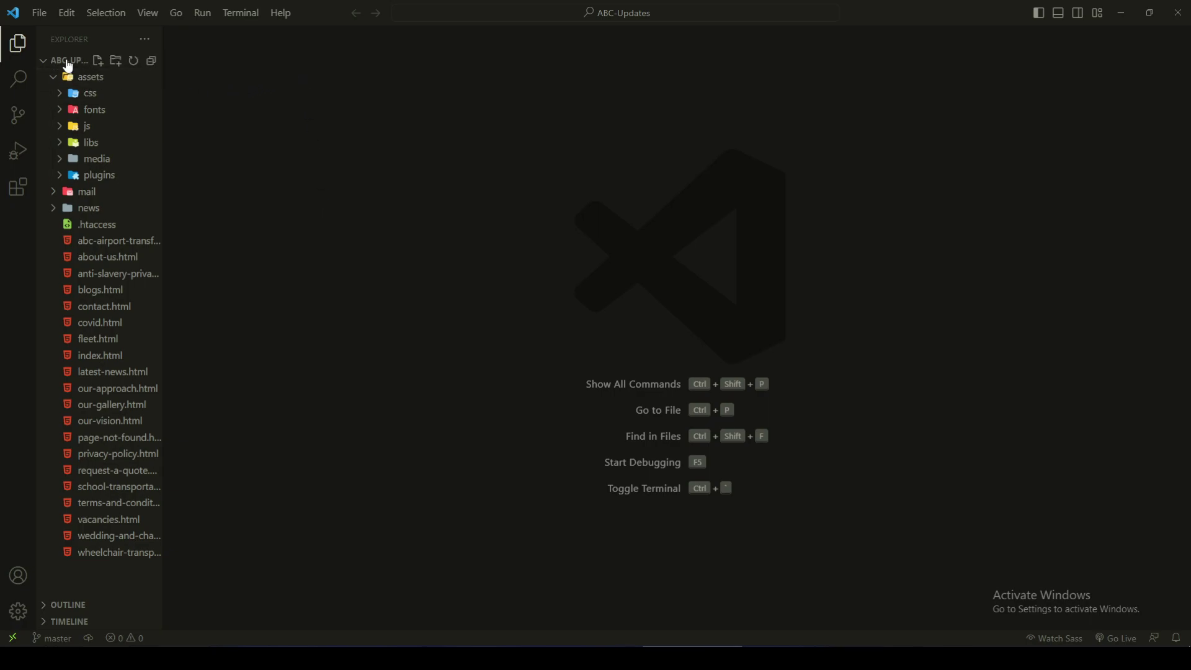
Step: Switch to VS Code, open a new terminal in the ABC-Updates project, and run git init
click(233, 17)
click(268, 36)
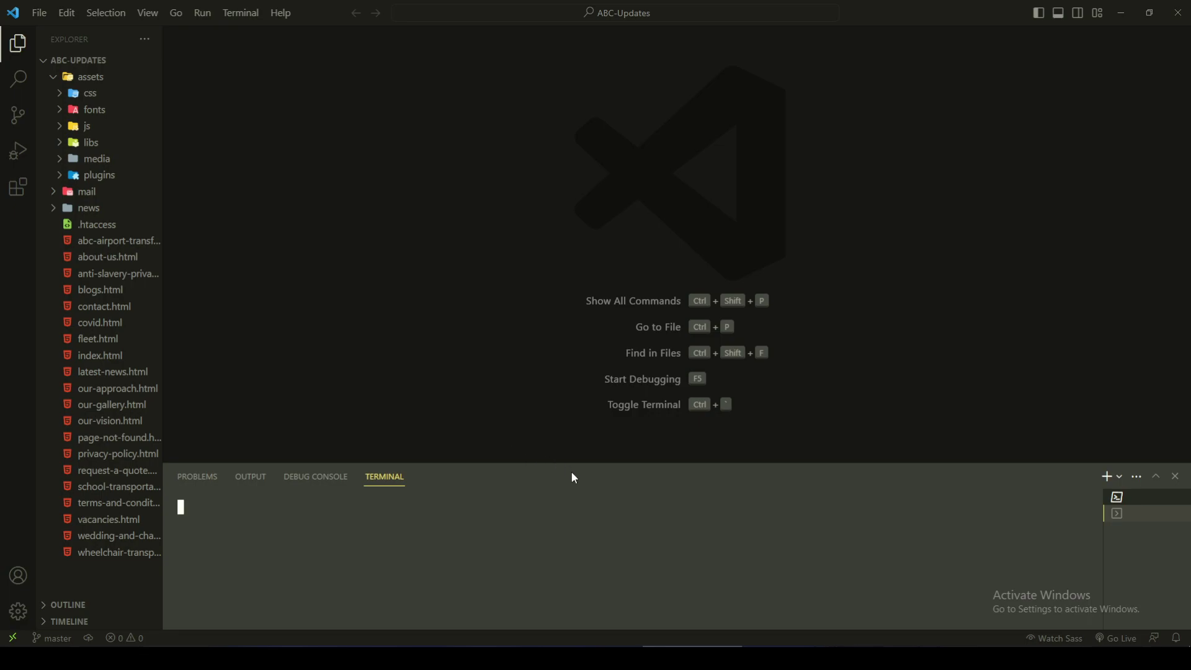
text(git init)
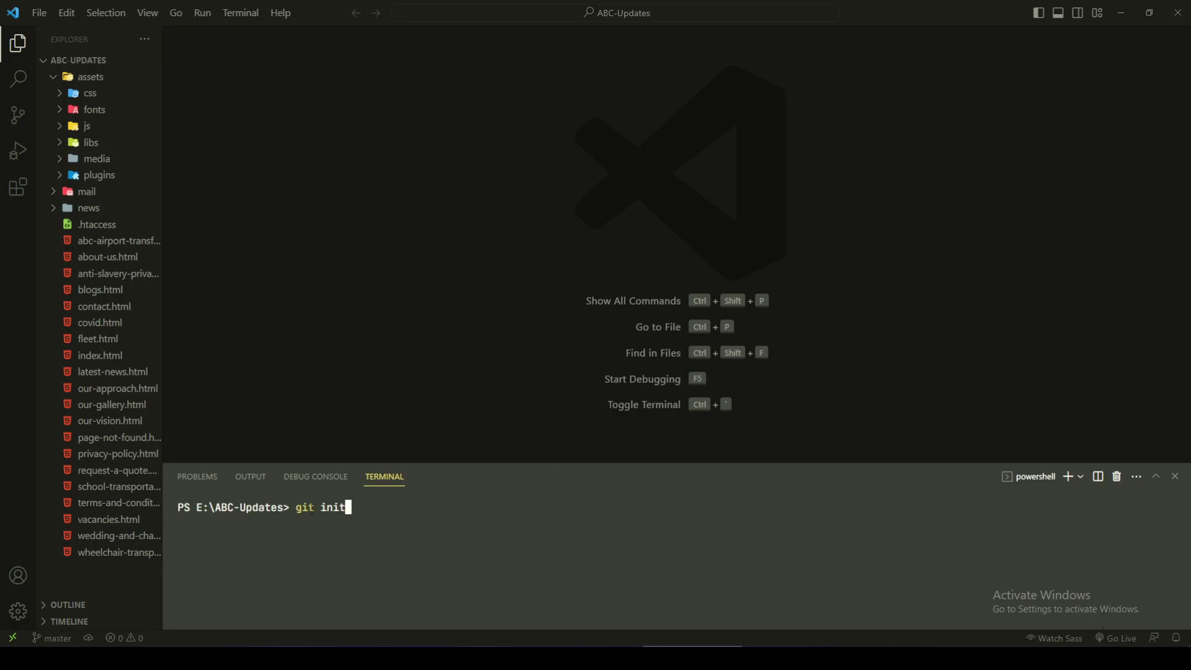
key(Return)
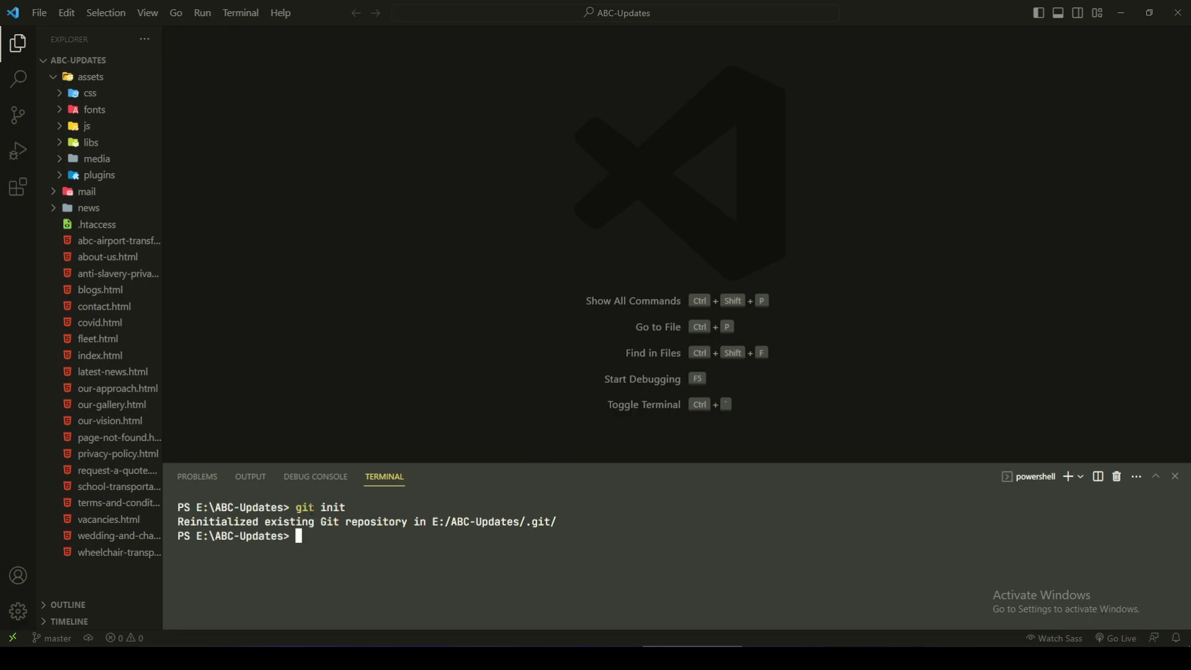
Step: Try to add the remote origin with git remote add origin, using the HTTPS URL copied from the test012 page in Chrome
text(git remote add or)
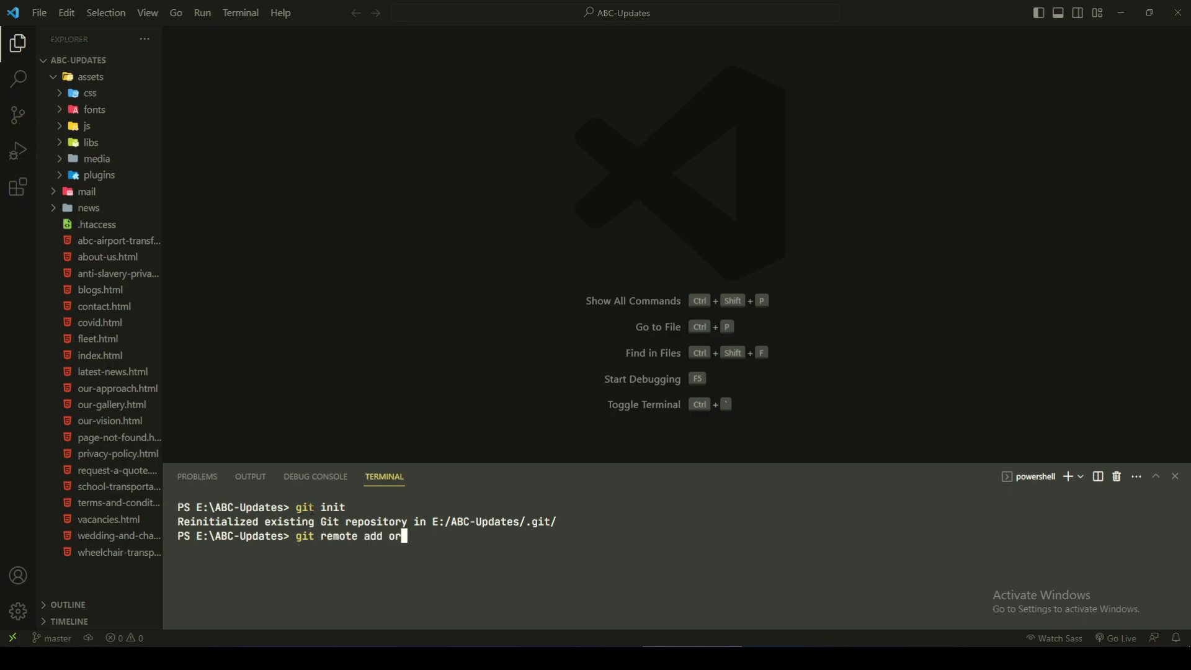
text(igin)
click(490, 608)
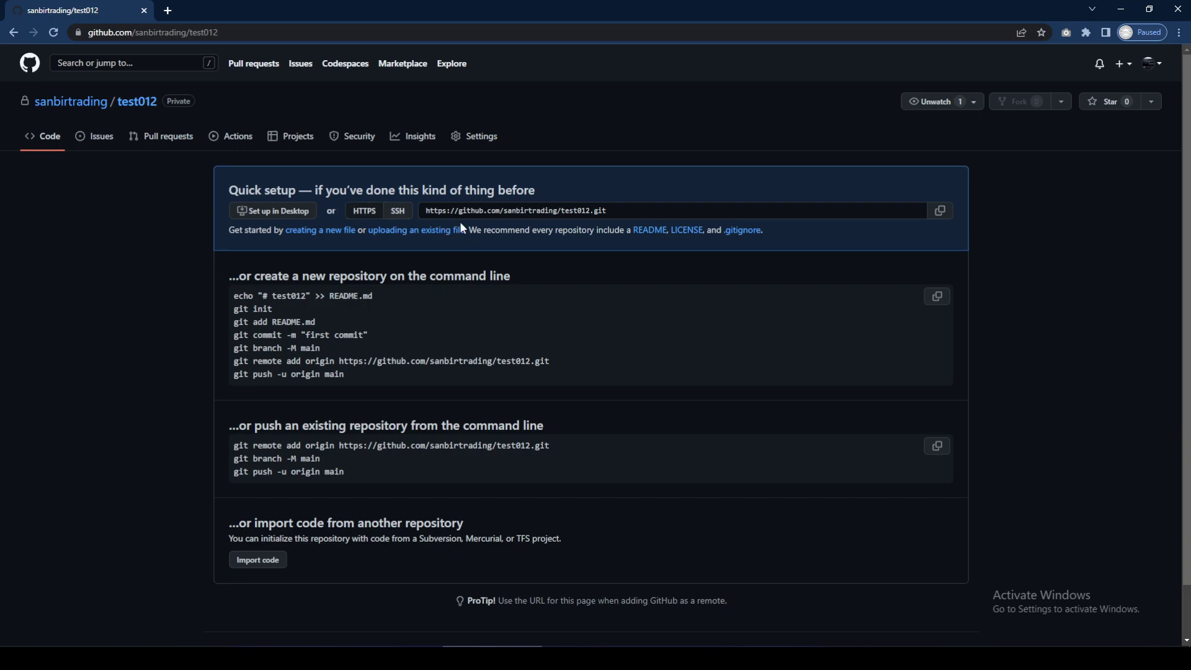
drag(338, 361, 549, 361)
key(ctrl+c)
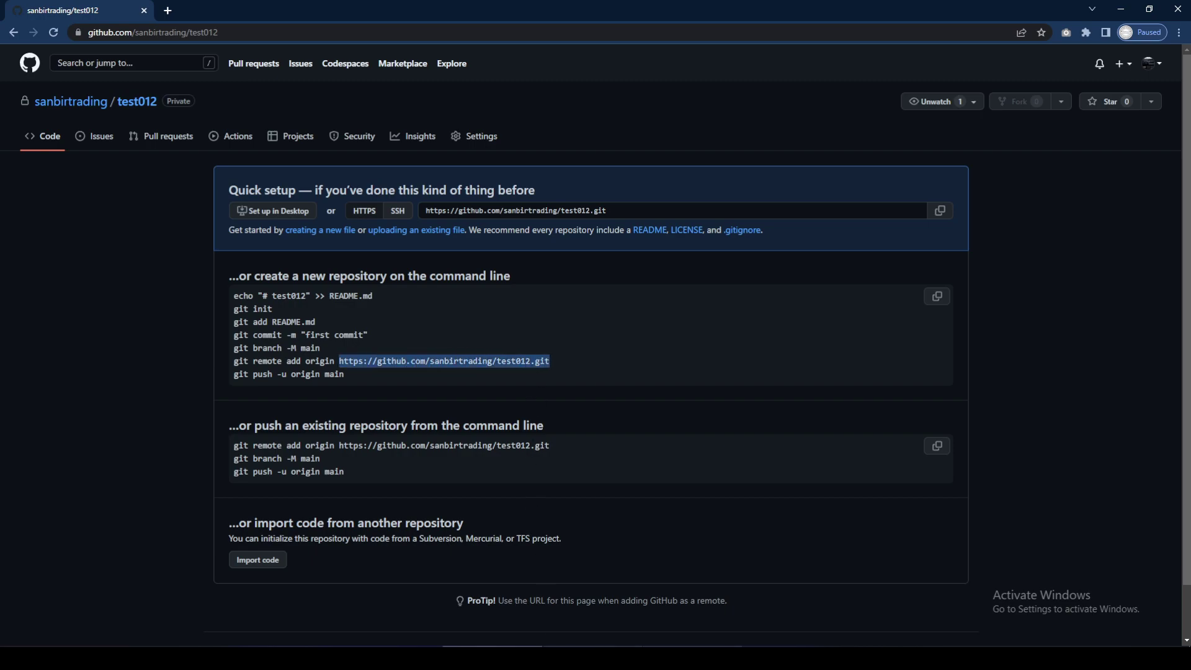
click(680, 645)
key(ctrl+v)
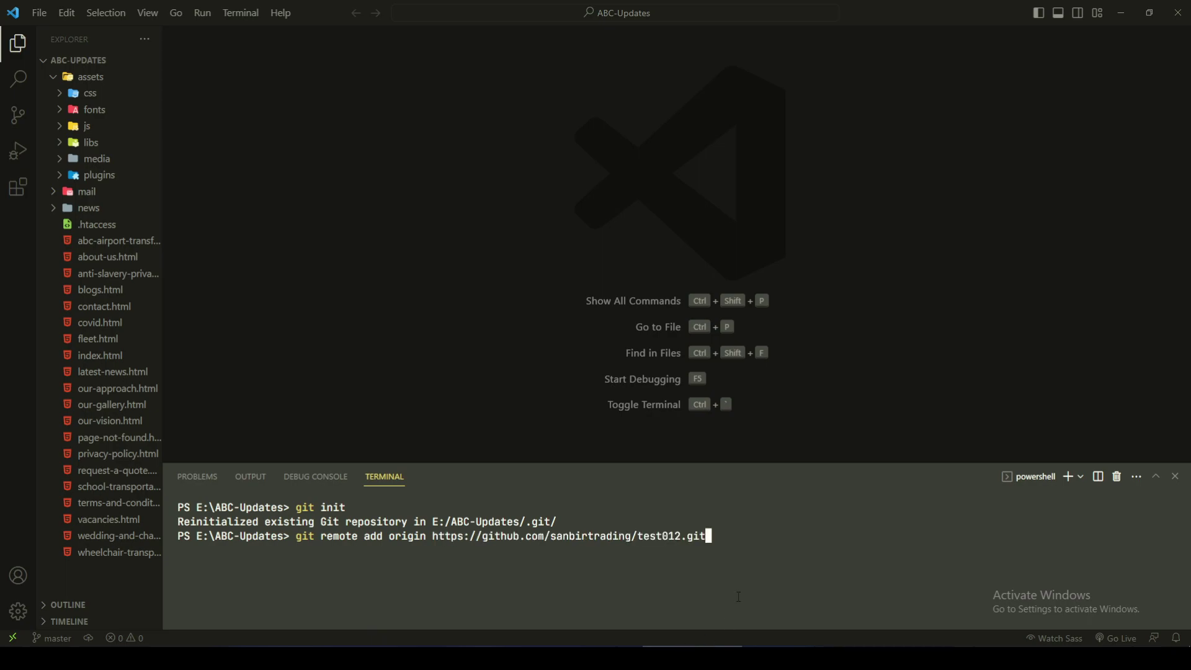
key(Return)
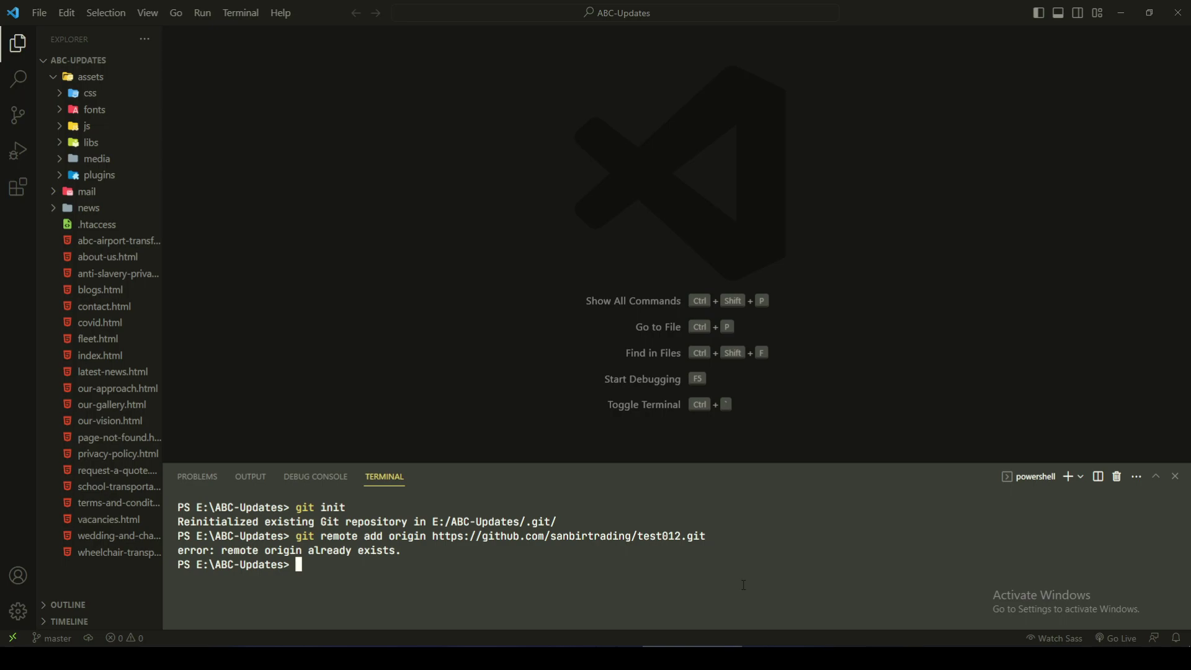
Step: List the configured remotes with git remote -v and stage all project files with git add
text(git remote -v)
key(Return)
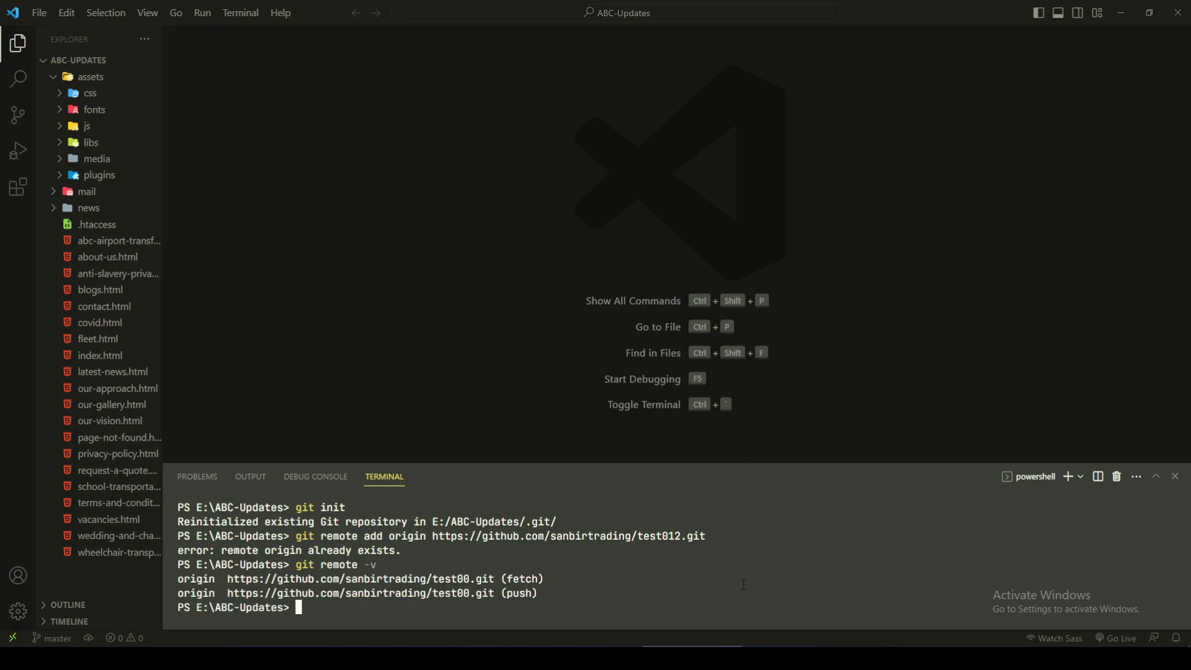
text(git add .)
key(Return)
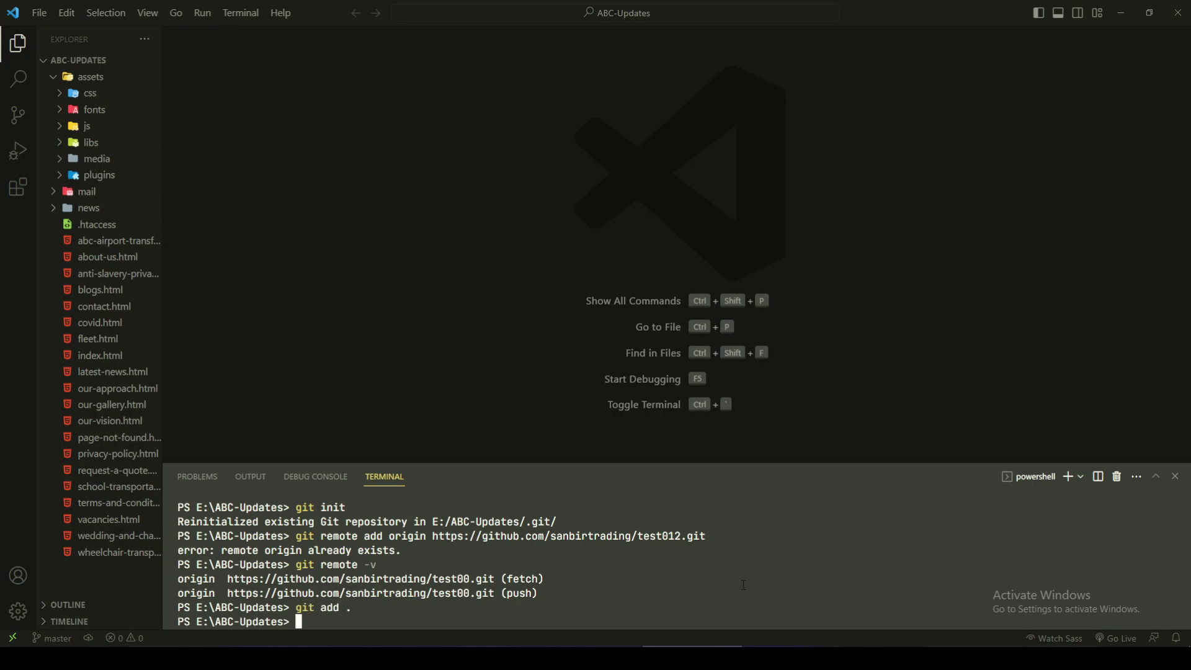
Step: Run git commit with the message "first commit"
text(git commit -m "first com)
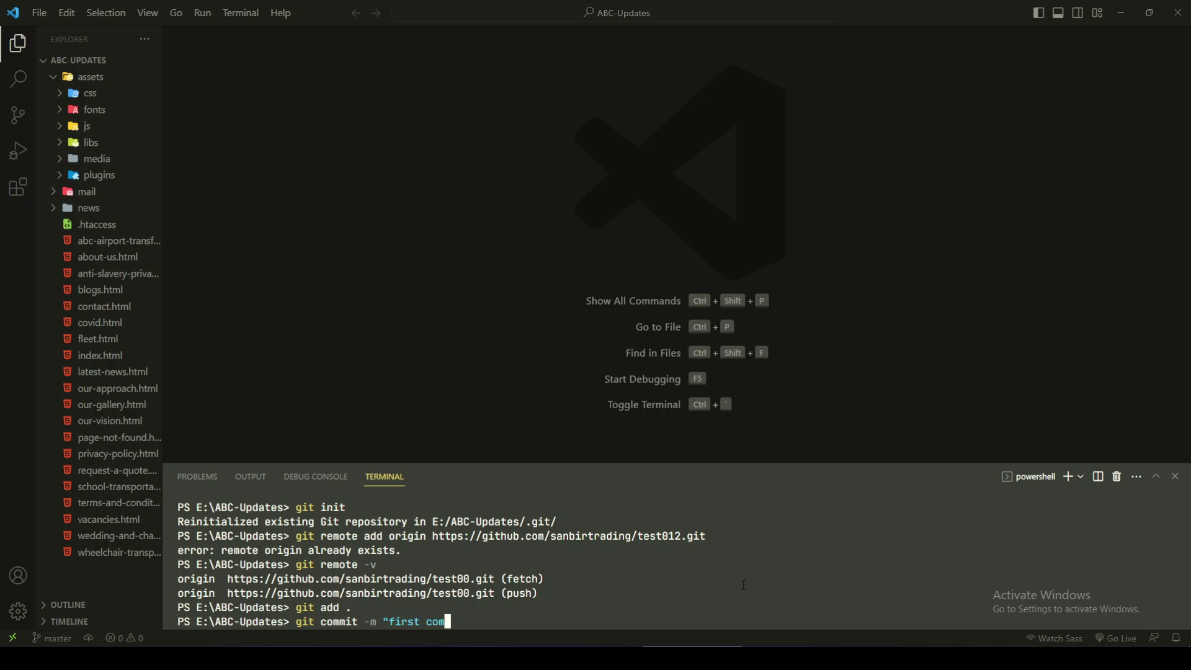
text(mint)
key(BackSpace)
key(BackSpace)
text(t")
key(Return)
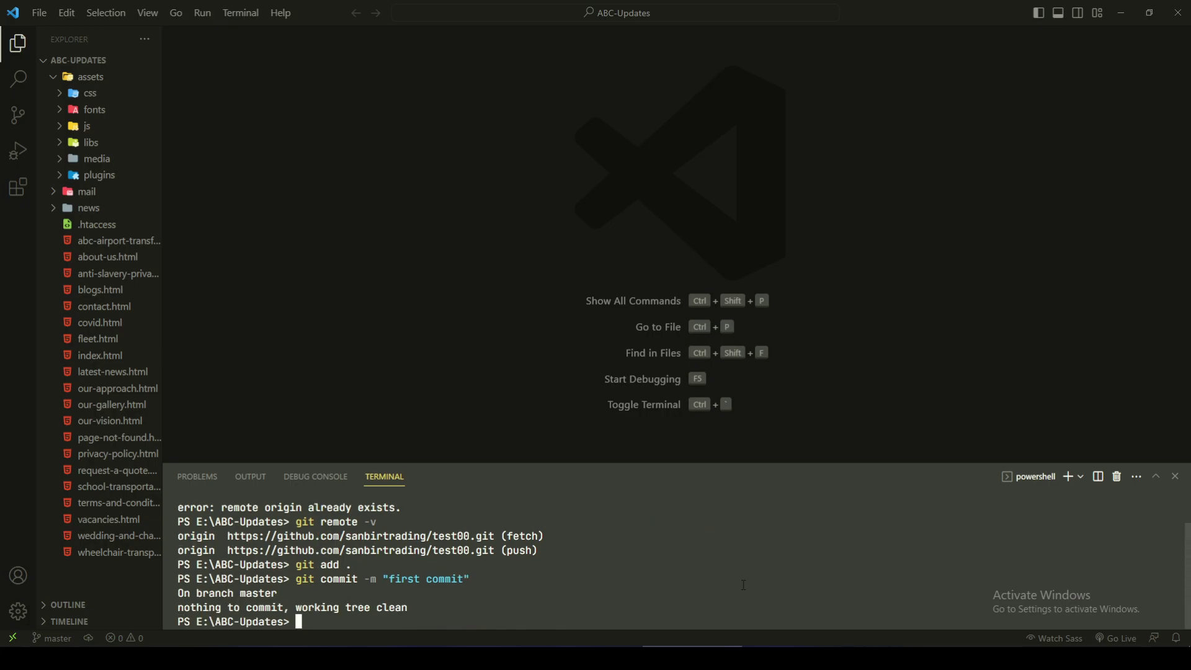
Step: Push the master branch to origin and choose to sign in to GitHub with the browser
text(git push origin master)
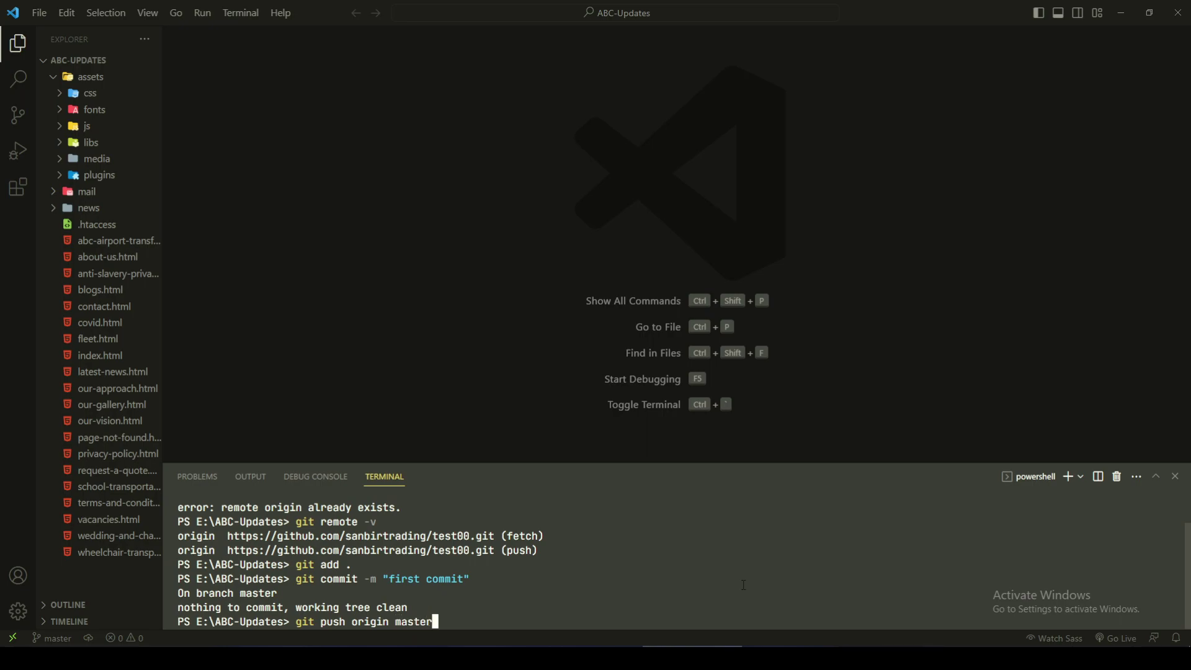
key(Return)
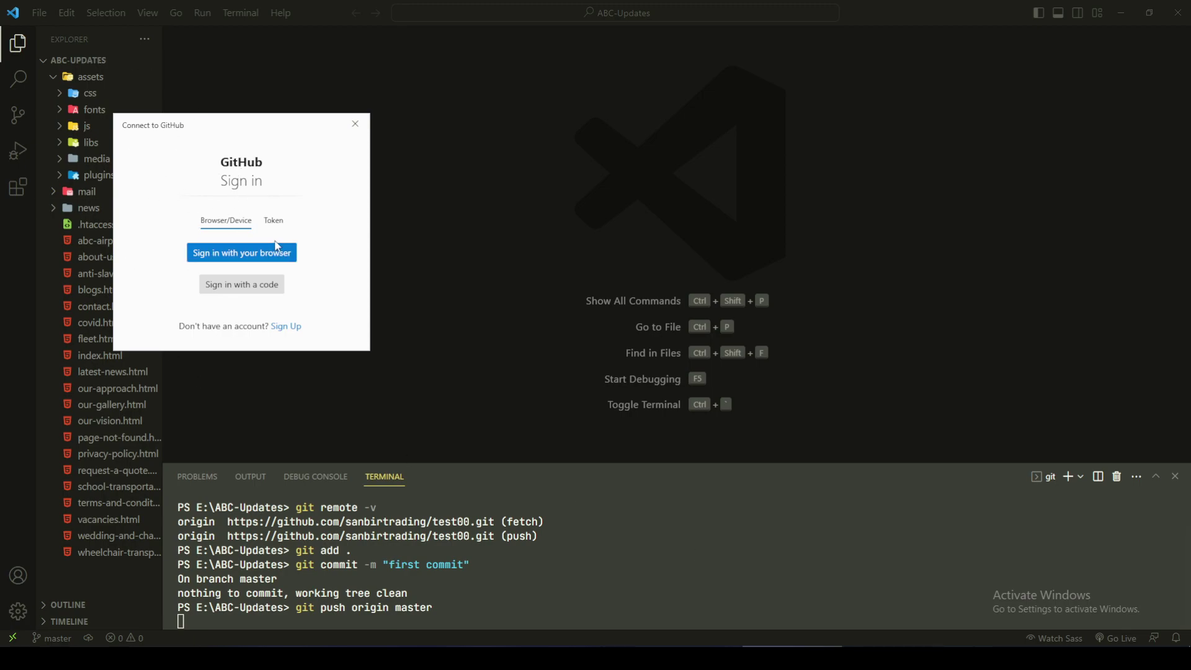
click(243, 255)
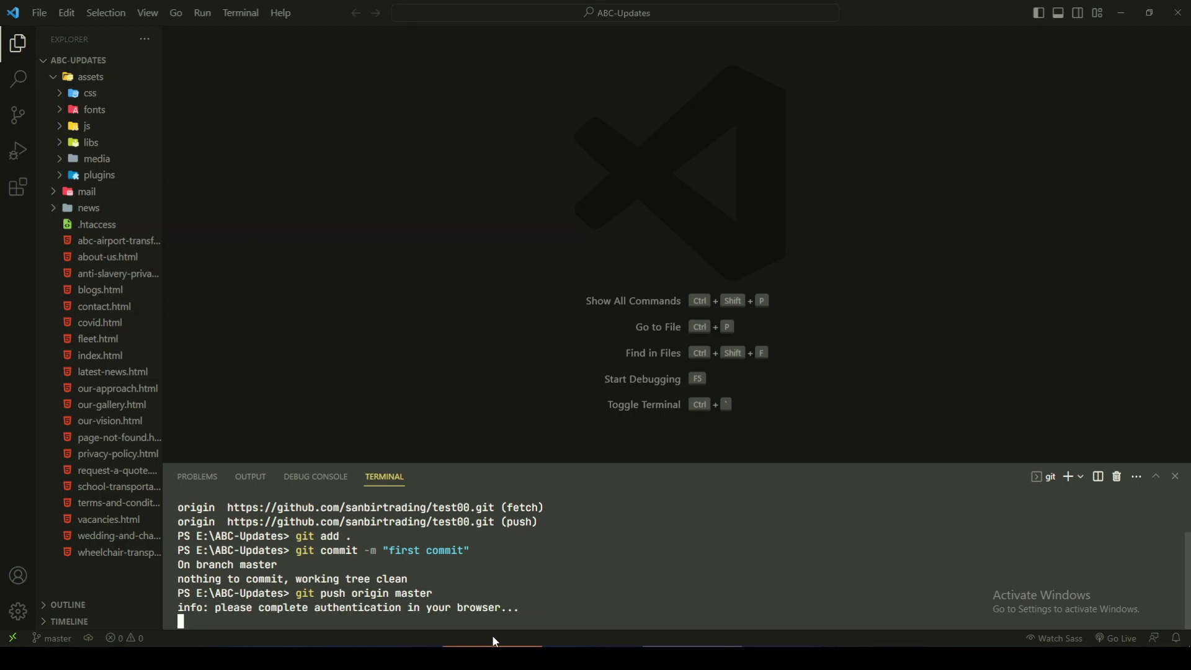
Step: Switch to Chrome, reload the localhost authentication page, and return to VS Code
mouse_move(493, 656)
click(492, 608)
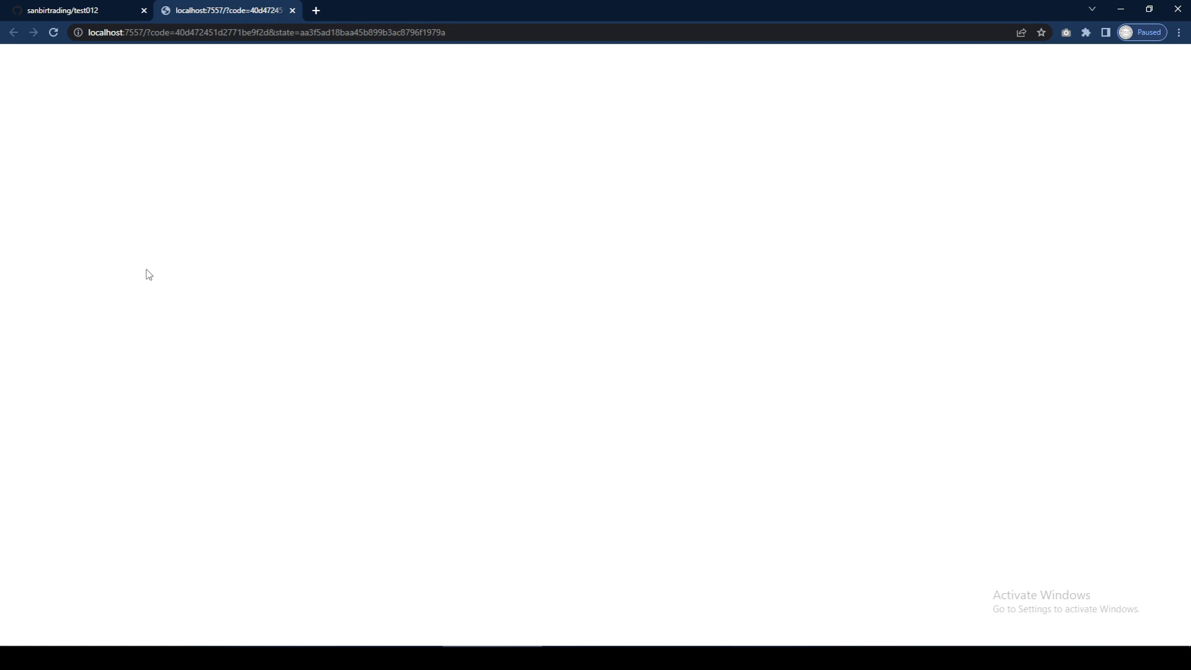
click(54, 35)
click(52, 35)
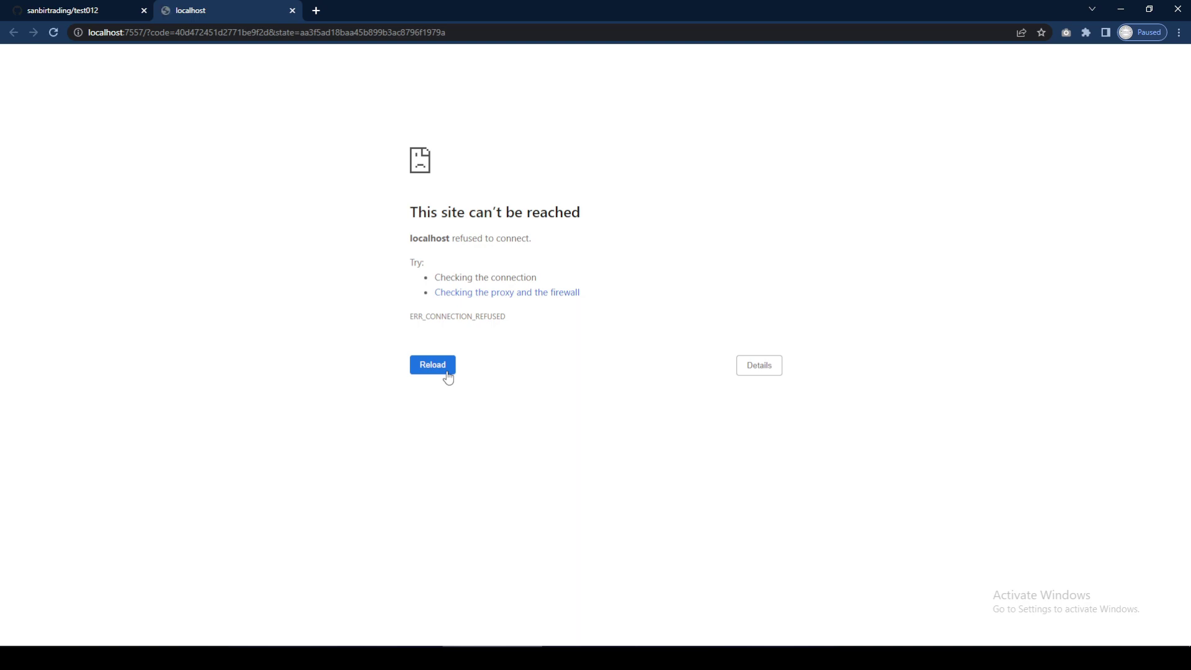
click(692, 658)
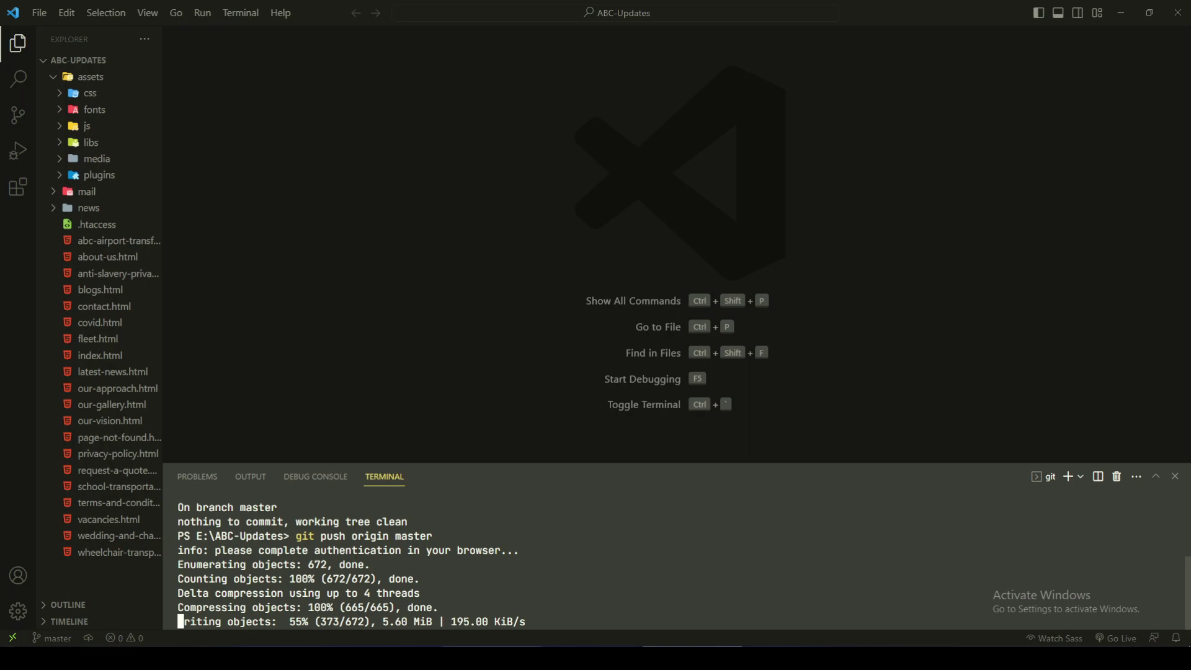
Step: Switch to Chrome, check the signed-in account on the test012 page, and close the localhost tab
click(492, 657)
click(14, 3)
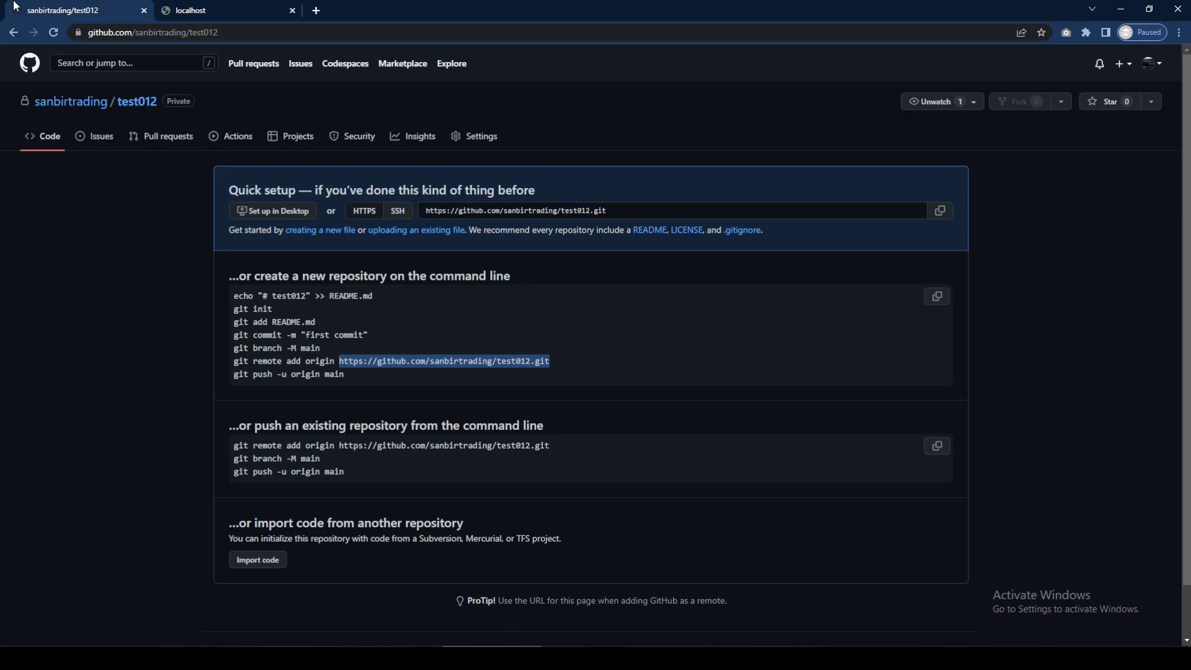
click(1148, 63)
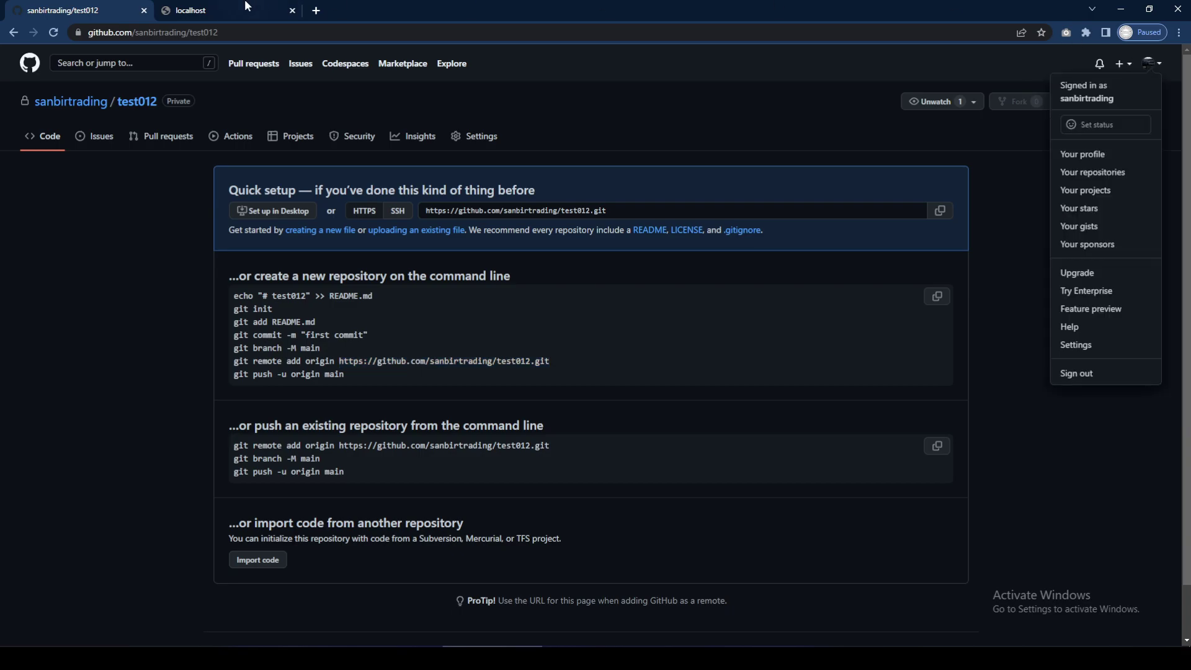
click(251, 6)
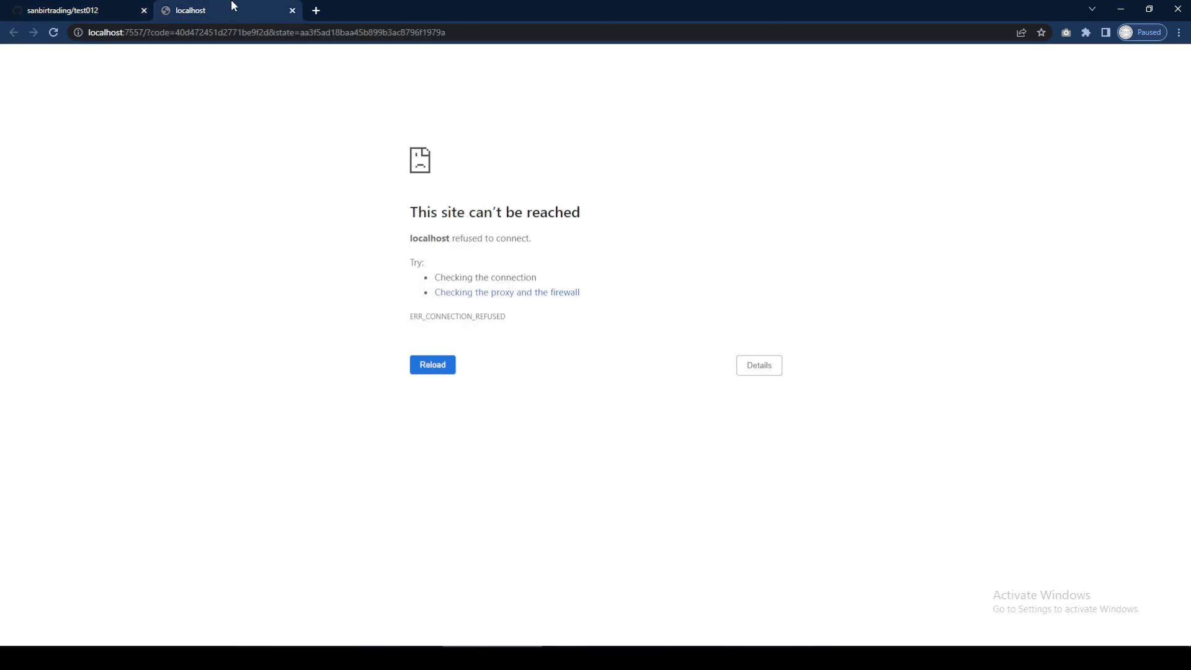
click(292, 10)
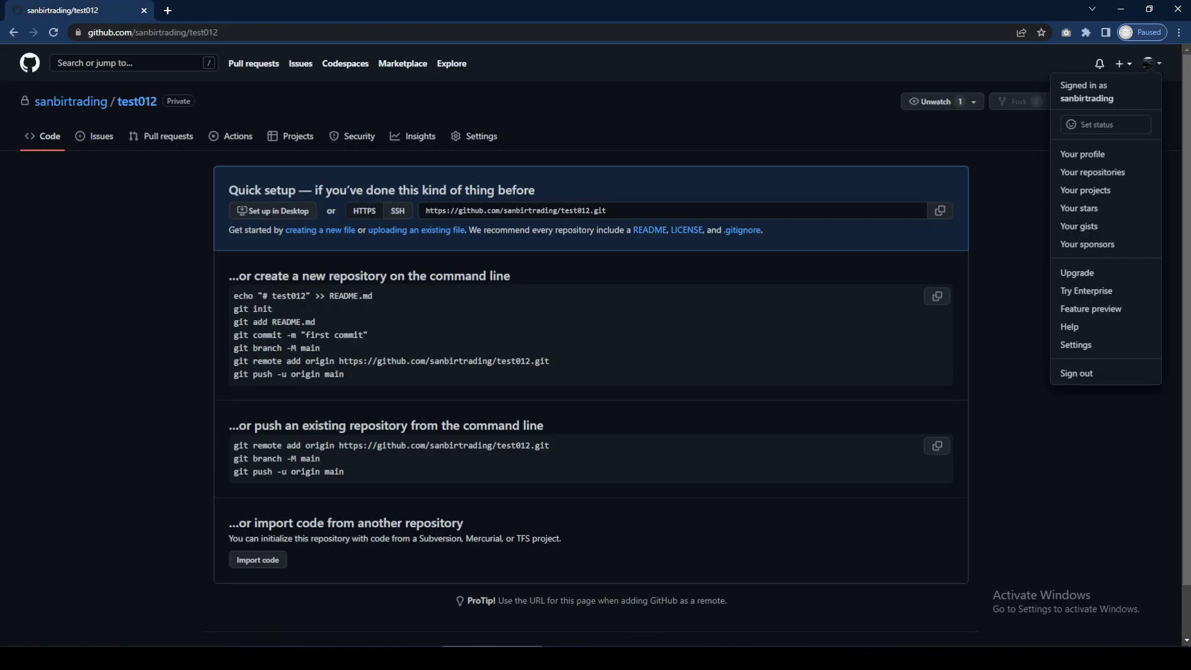
Step: Return to VS Code to check the progress of the push
click(692, 657)
mouse_move(691, 658)
click(692, 609)
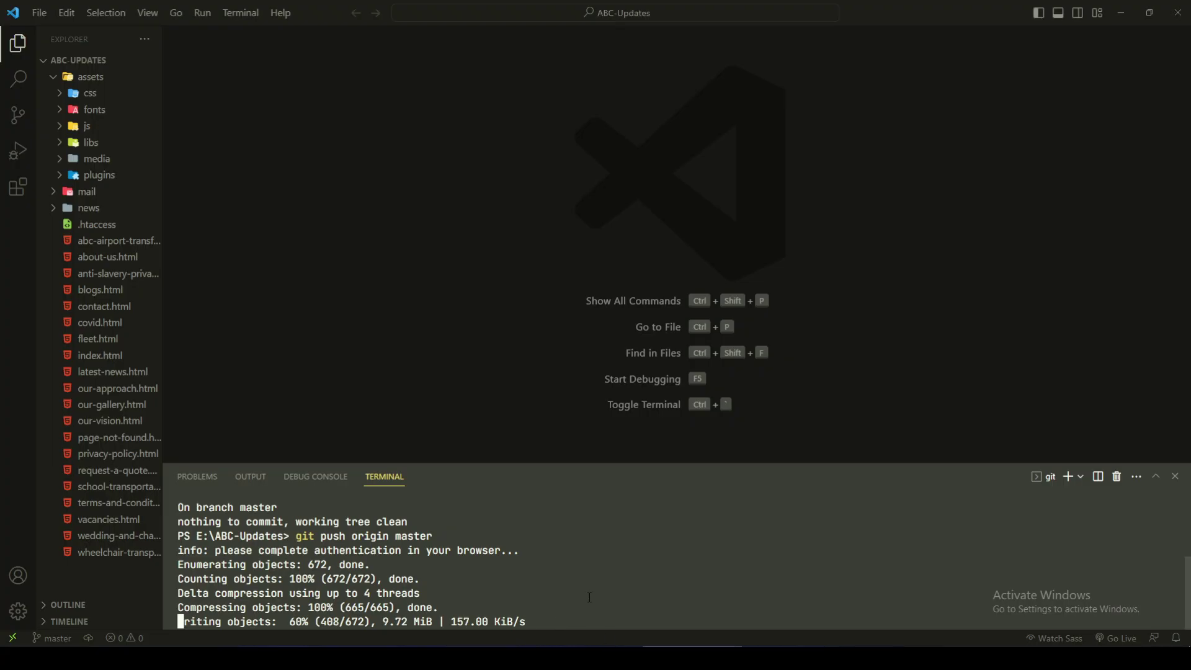
Step: Switch to Chrome and examine the uploaded files and the assets folder of the test00 repository
click(523, 656)
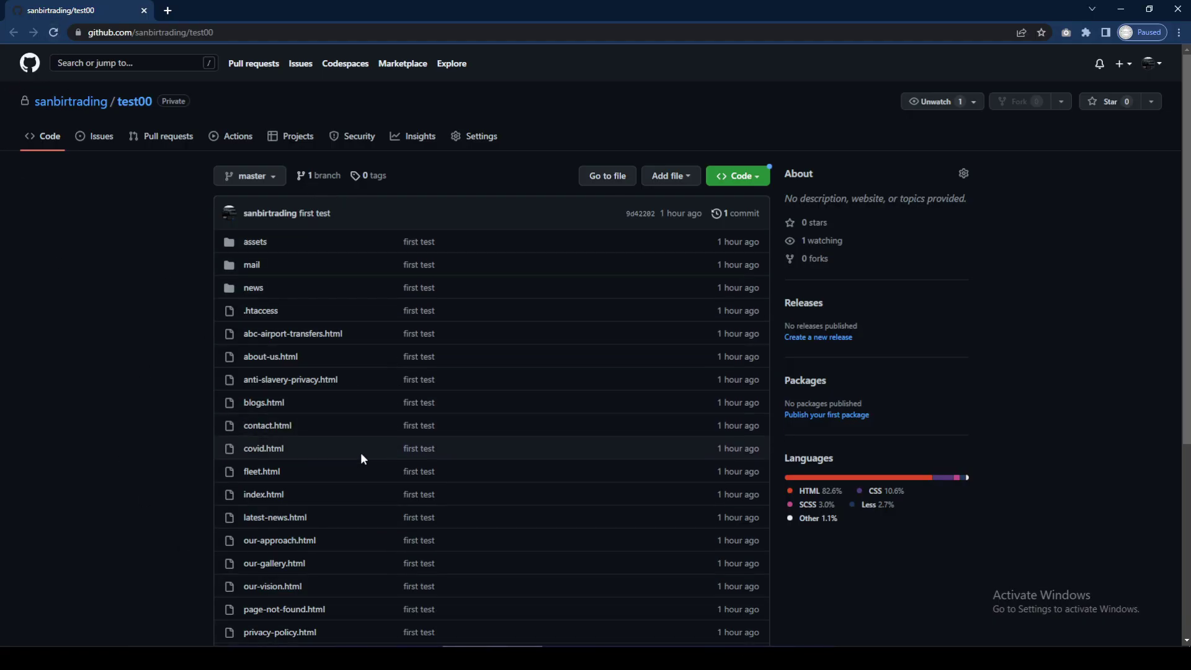
scroll(360, 453, down, 5)
scroll(340, 489, up, 5)
click(254, 243)
click(227, 246)
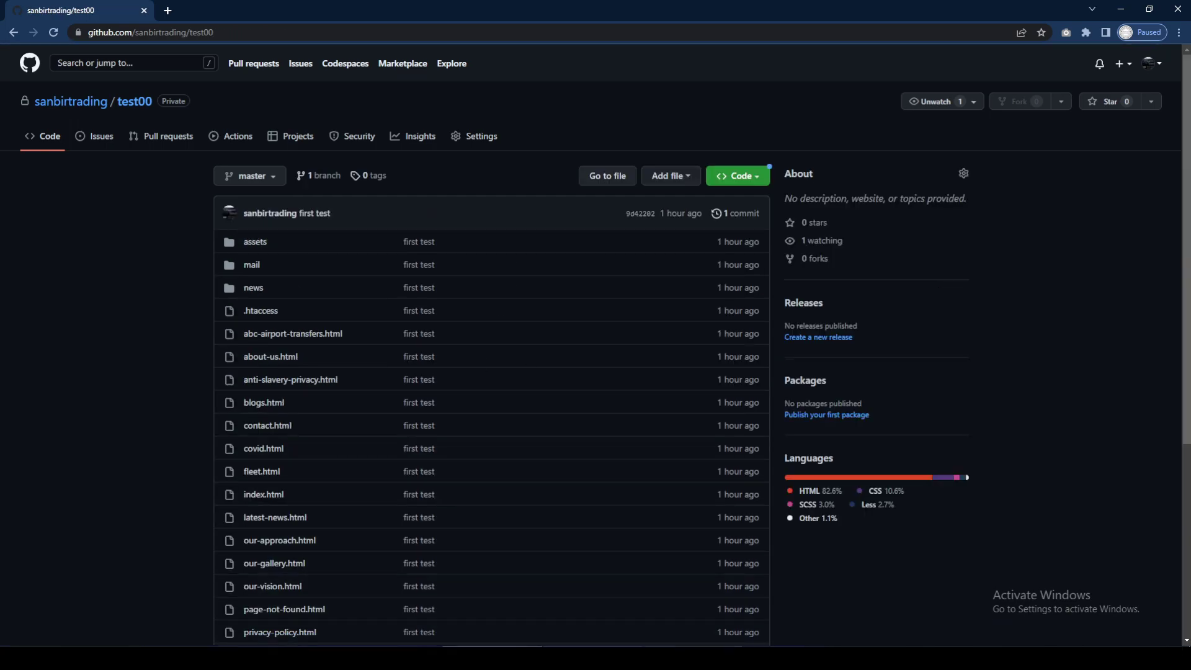
mouse_move(593, 657)
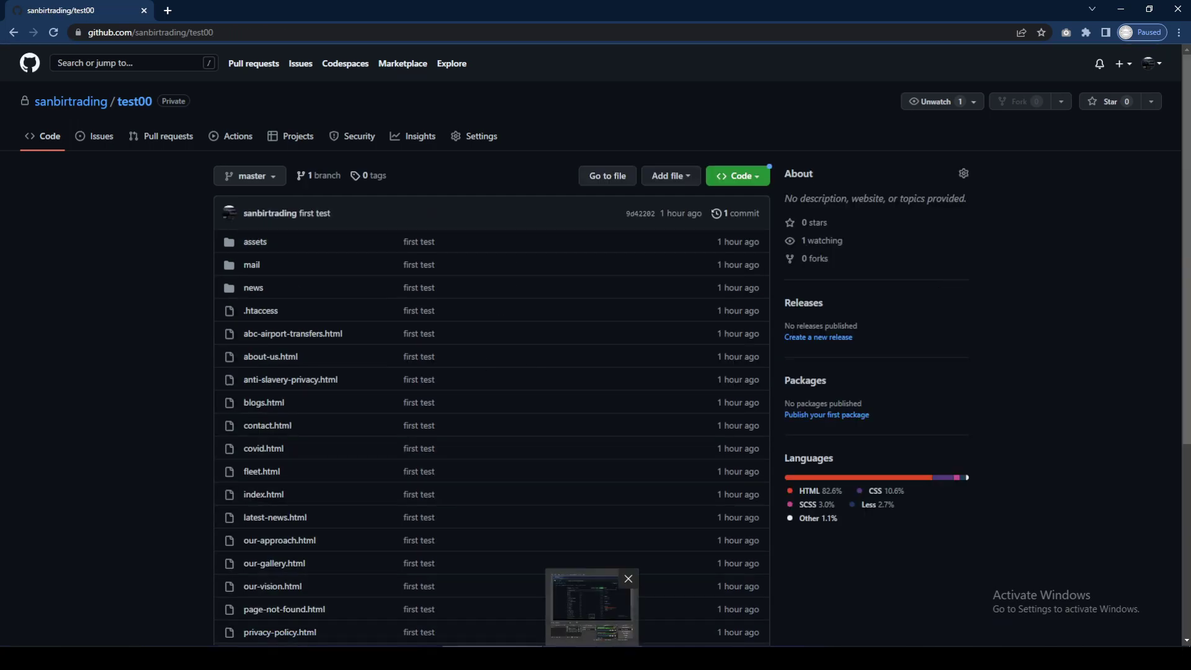